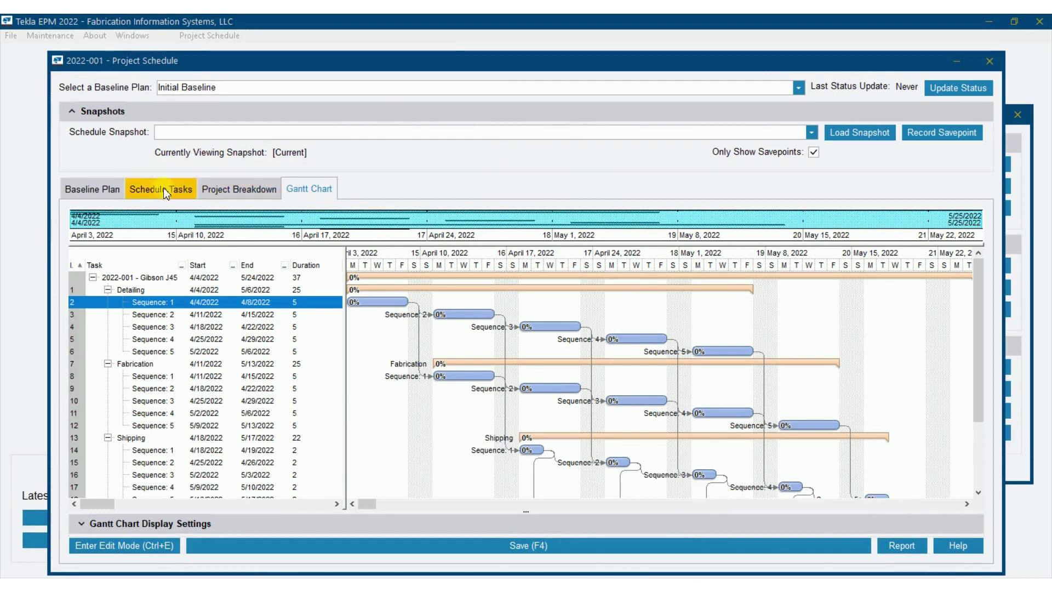
# - Look over the Schedule Tasks list and the sequence breakdown, then return to the Gantt chart
pyautogui.click(163, 187)
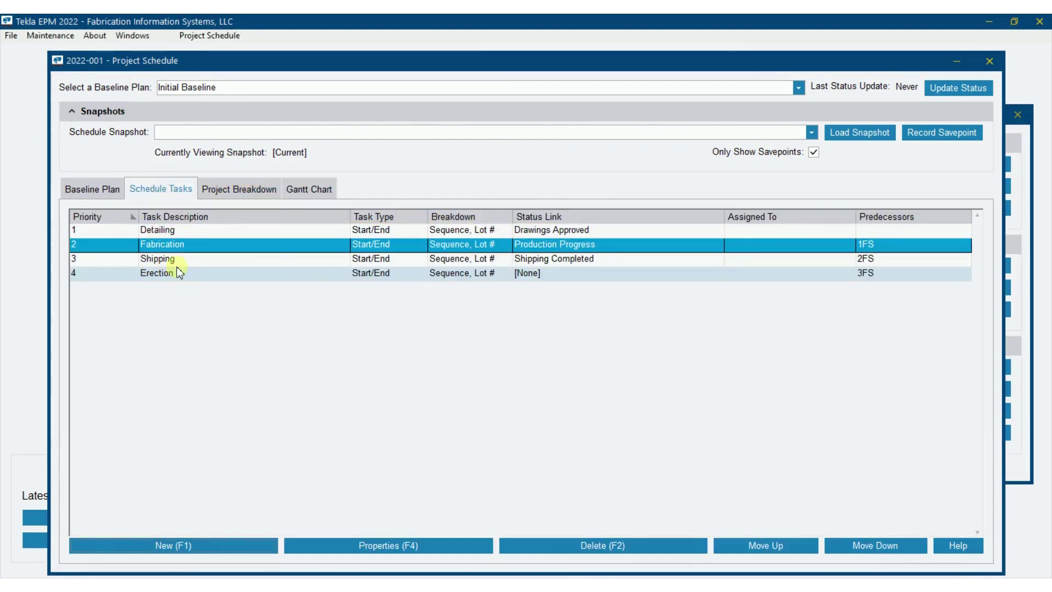
pyautogui.click(237, 189)
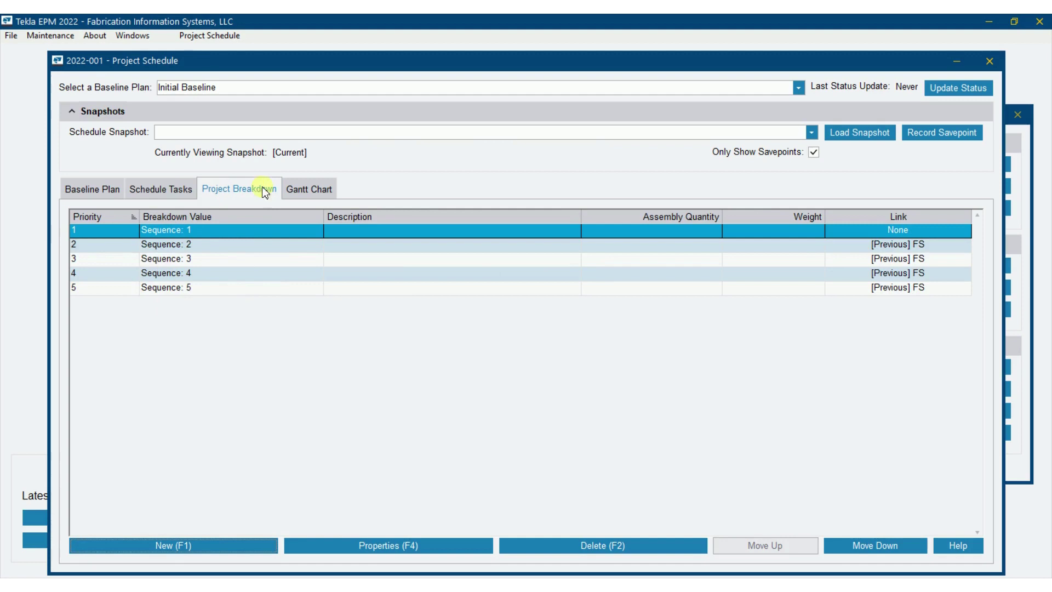
pyautogui.click(312, 188)
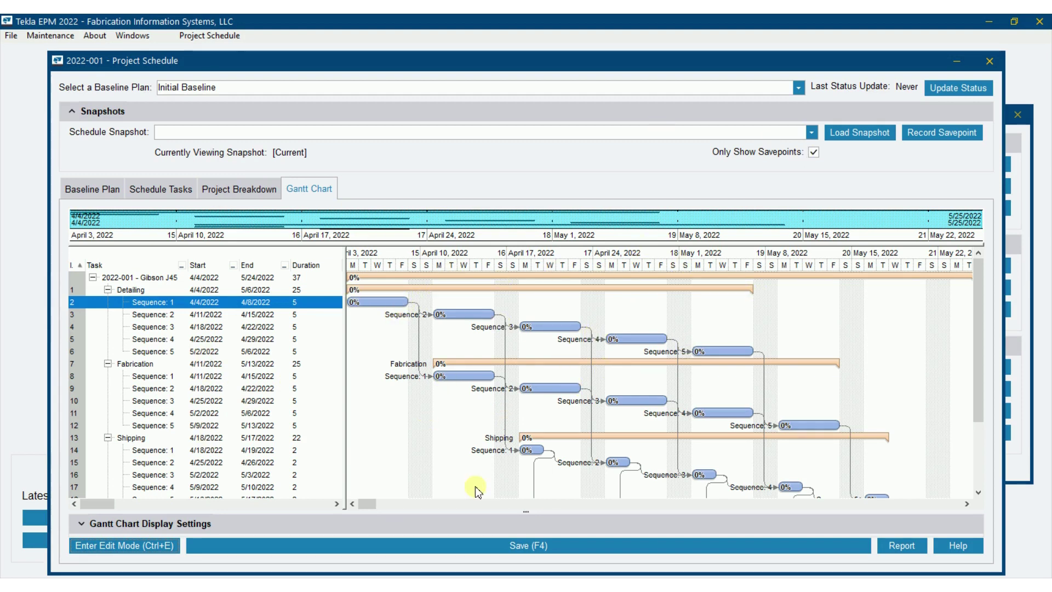
# - Widen the task grid over the timeline and review the Display Settings' Show Columns options
pyautogui.moveTo(348, 421); pyautogui.dragTo(954, 383)
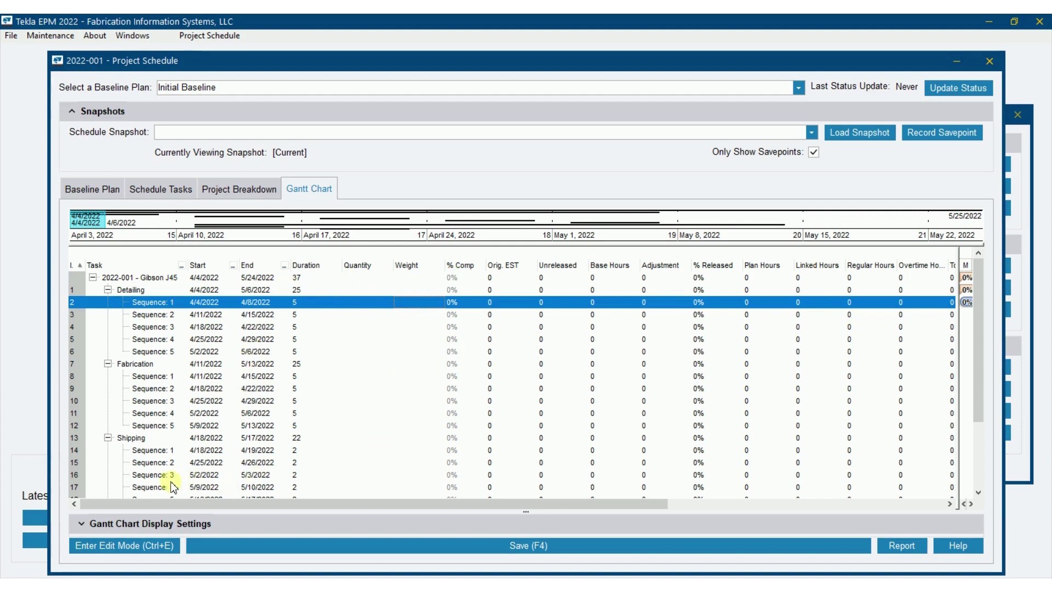
pyautogui.click(83, 524)
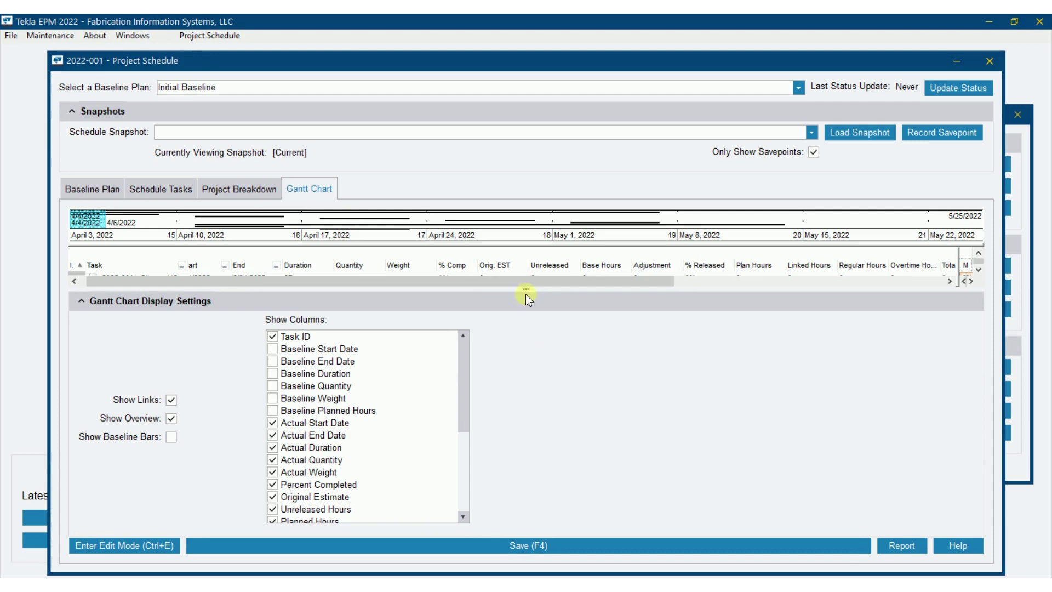
pyautogui.moveTo(527, 298); pyautogui.dragTo(538, 256)
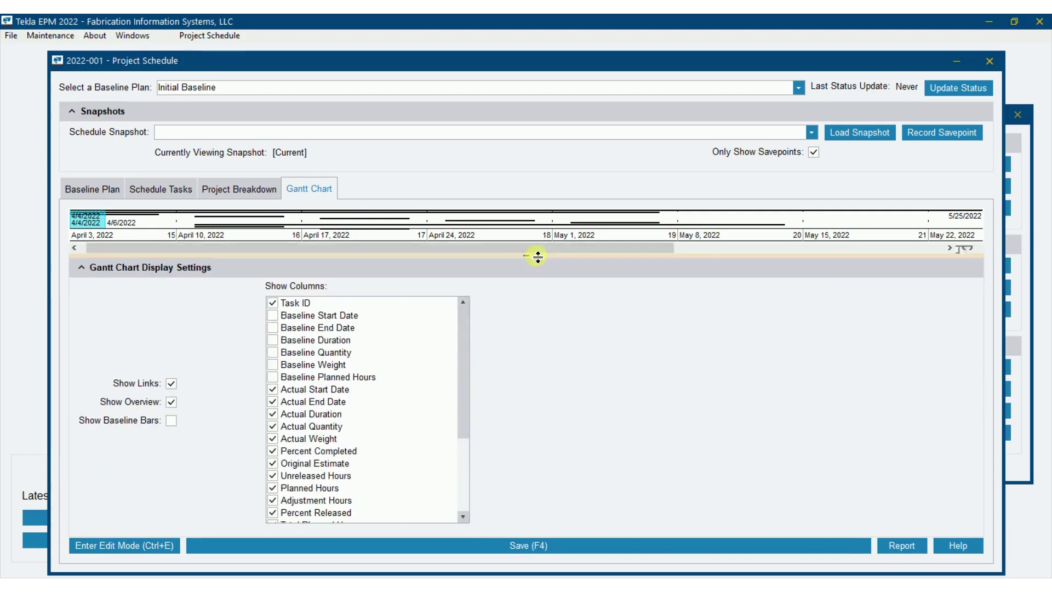
pyautogui.moveTo(465, 308); pyautogui.dragTo(486, 343)
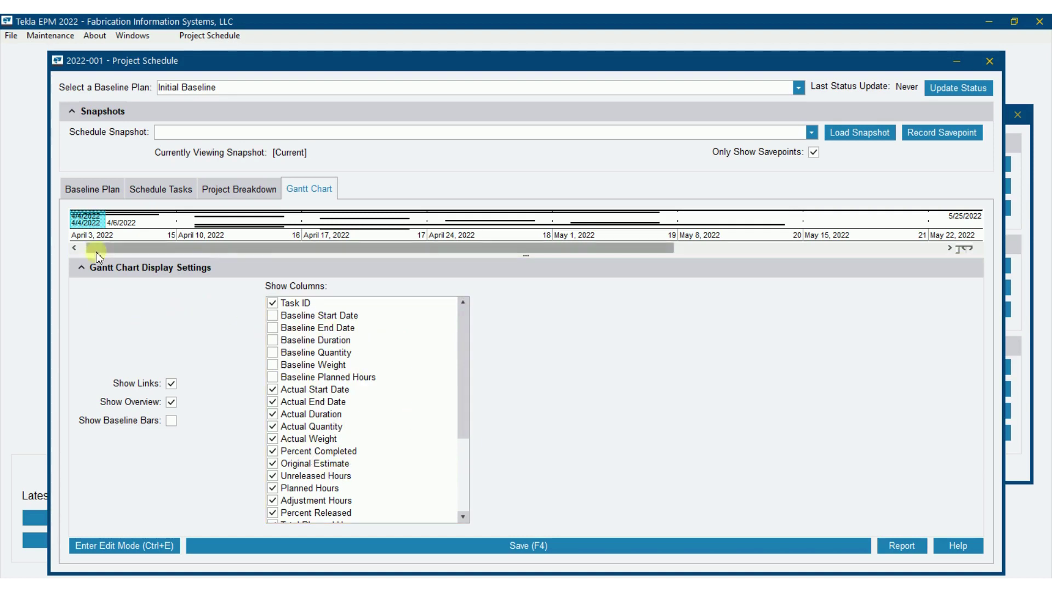
pyautogui.click(82, 268)
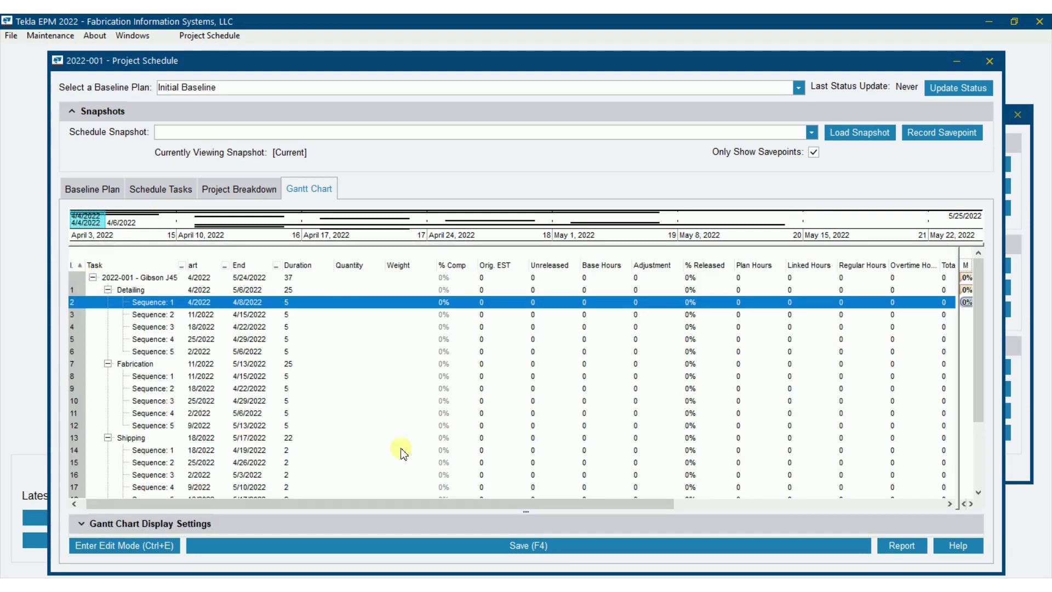
pyautogui.click(367, 307)
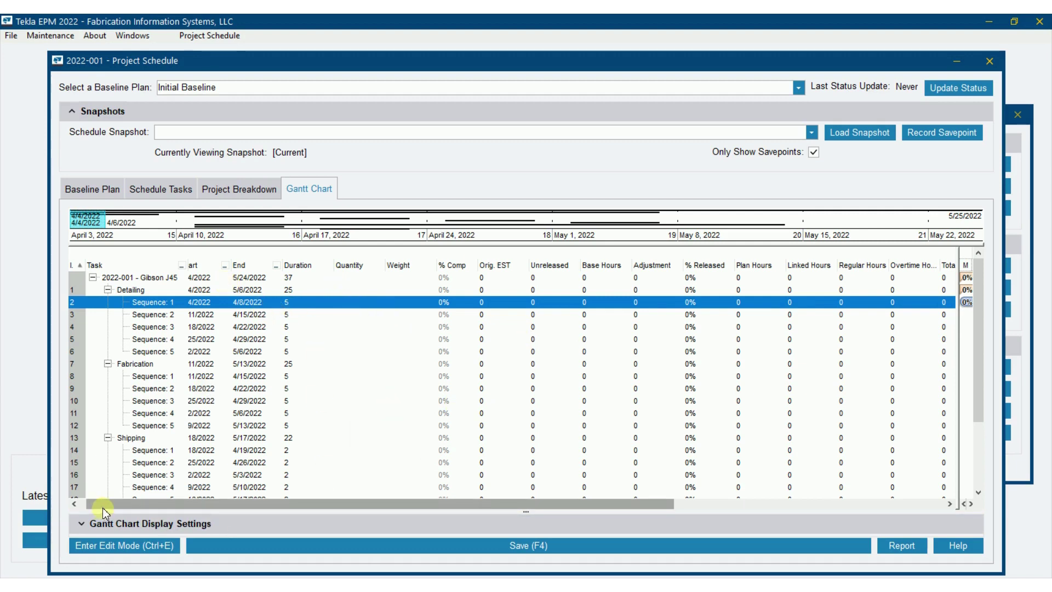
# - Scroll the Gantt grid sideways to review the hour columns from Orig. EST through Total Hours
pyautogui.moveTo(104, 506); pyautogui.dragTo(64, 503)
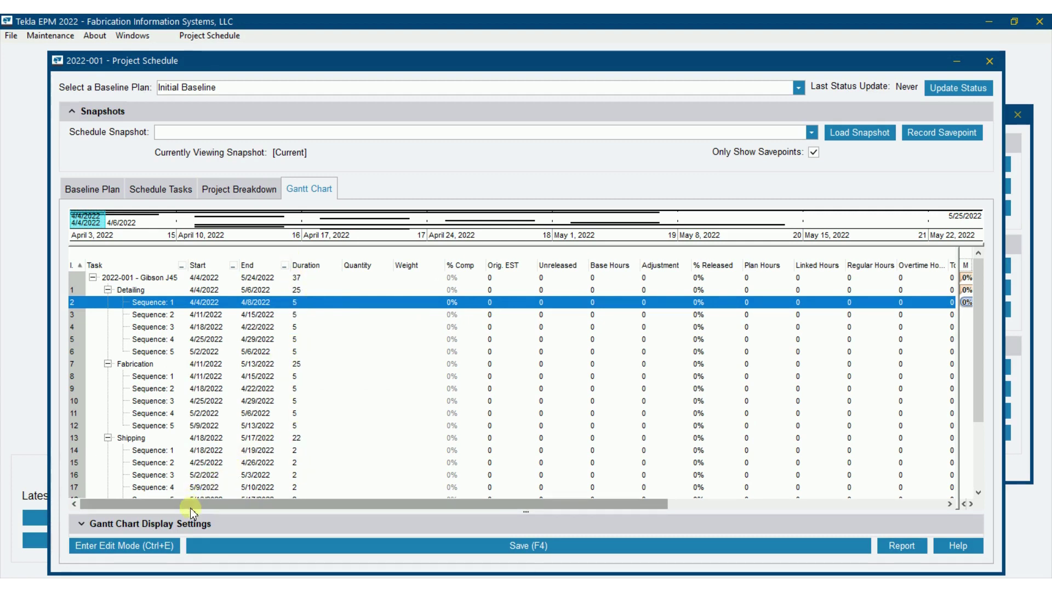
pyautogui.moveTo(192, 508); pyautogui.dragTo(300, 502)
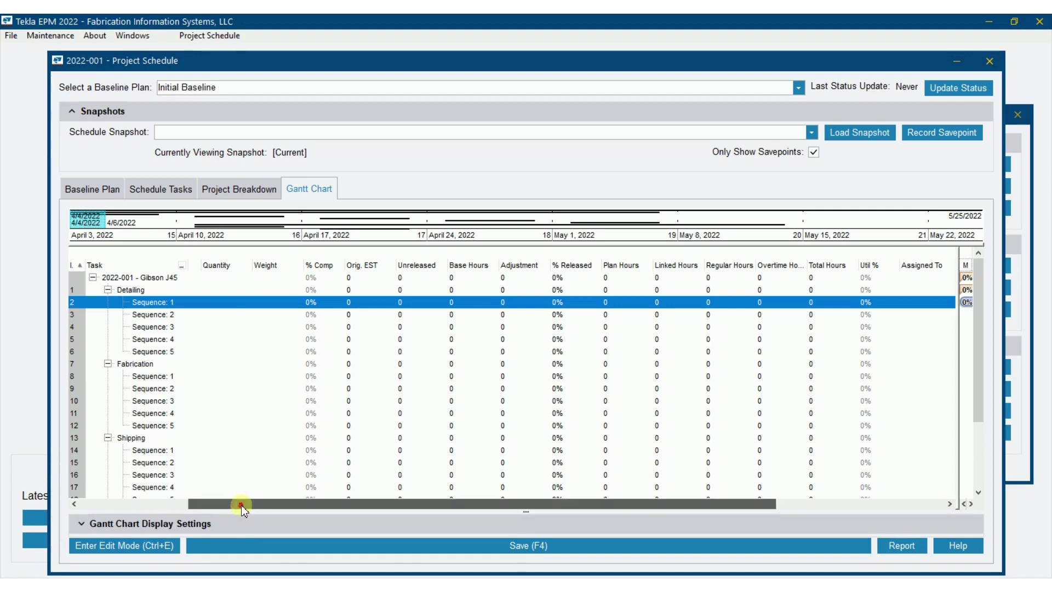
pyautogui.moveTo(241, 504)
pyautogui.mouseDown()
pyautogui.moveTo(317, 500)
pyautogui.moveTo(242, 501)
pyautogui.mouseUp()
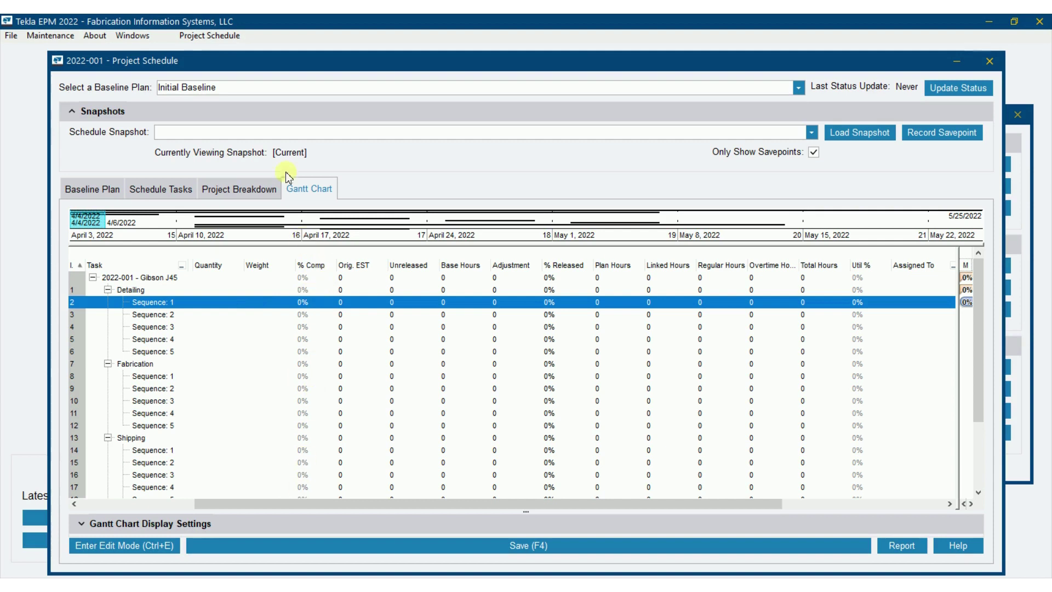
pyautogui.click(171, 189)
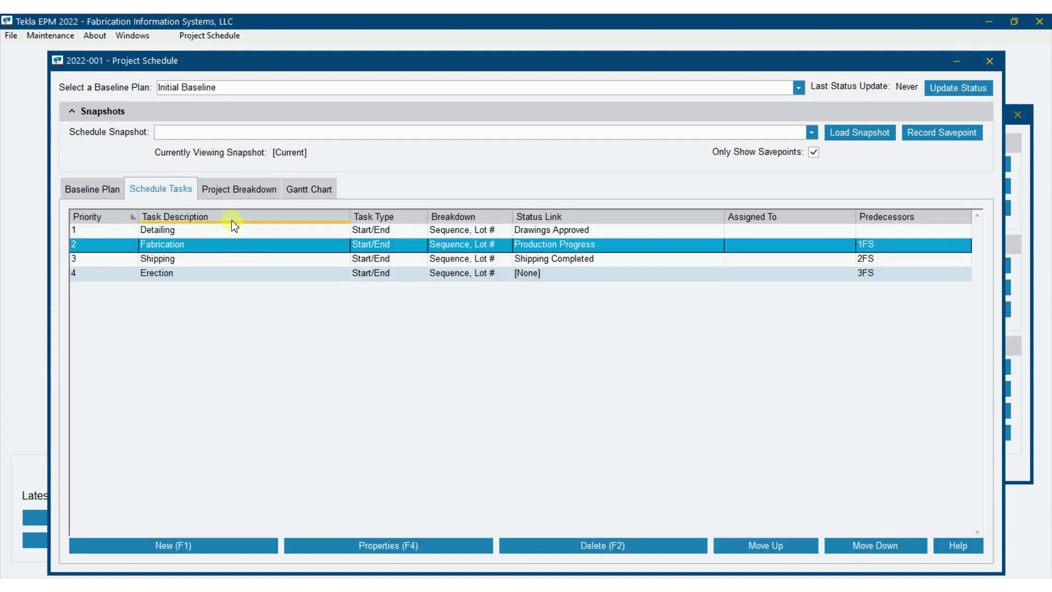
pyautogui.doubleClick(229, 250)
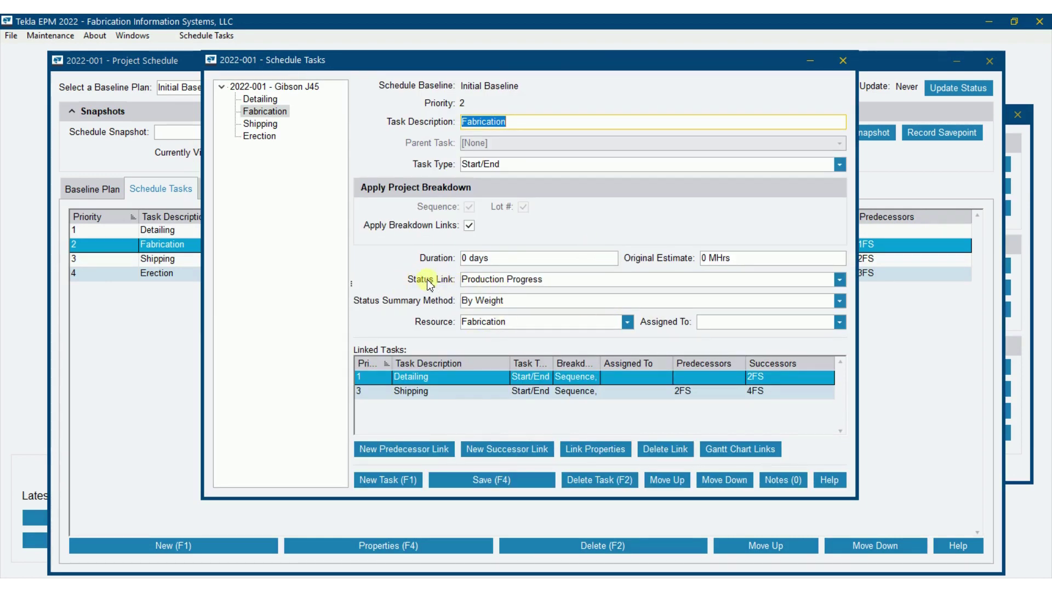
pyautogui.click(840, 279)
pyautogui.click(840, 279)
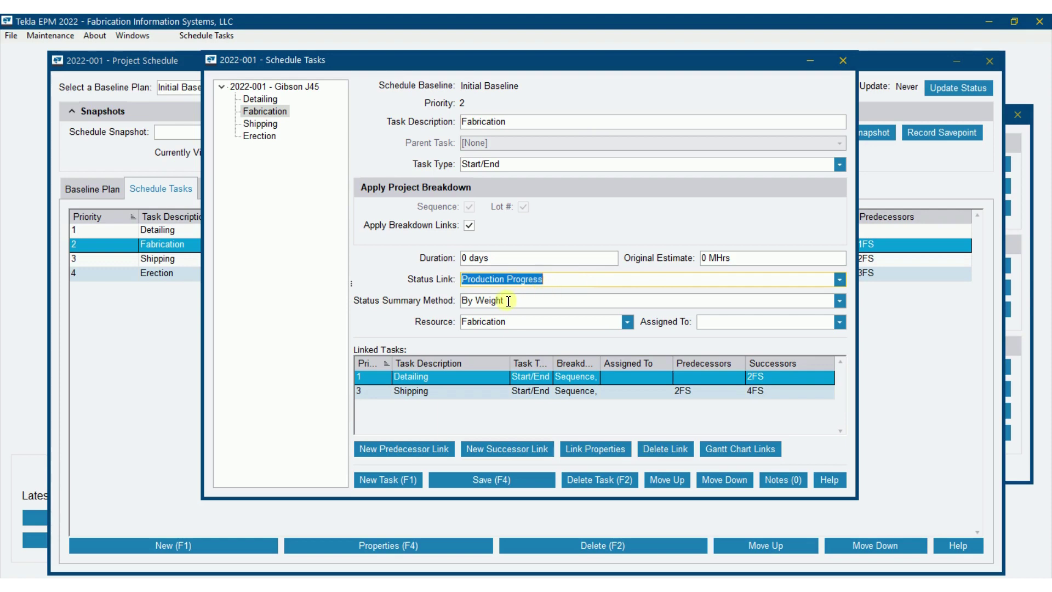
# - Close the Fabrication task properties and go back to the Gantt Chart grid
pyautogui.click(843, 60)
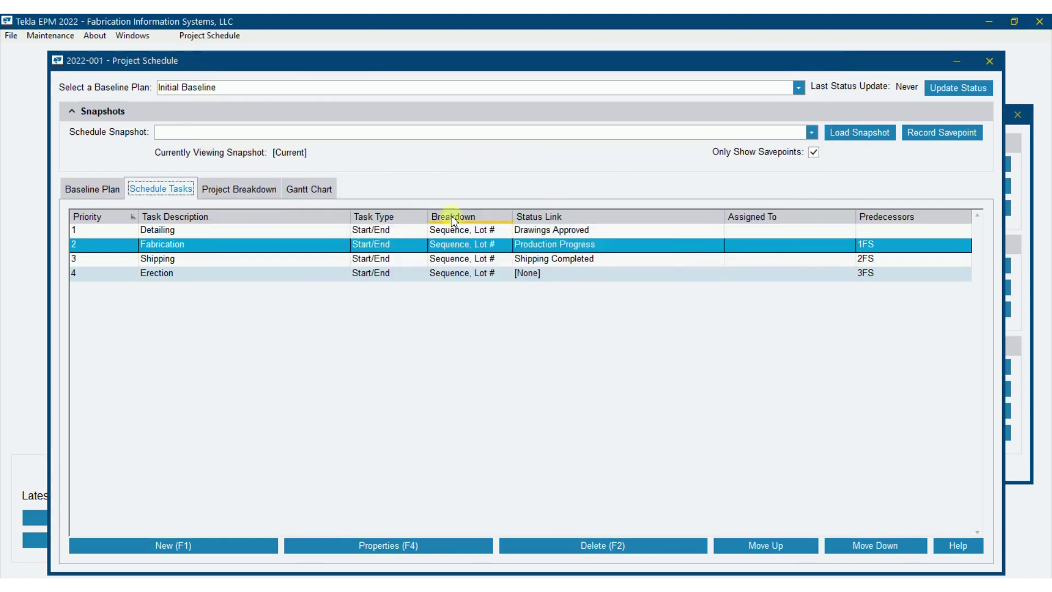
pyautogui.click(318, 189)
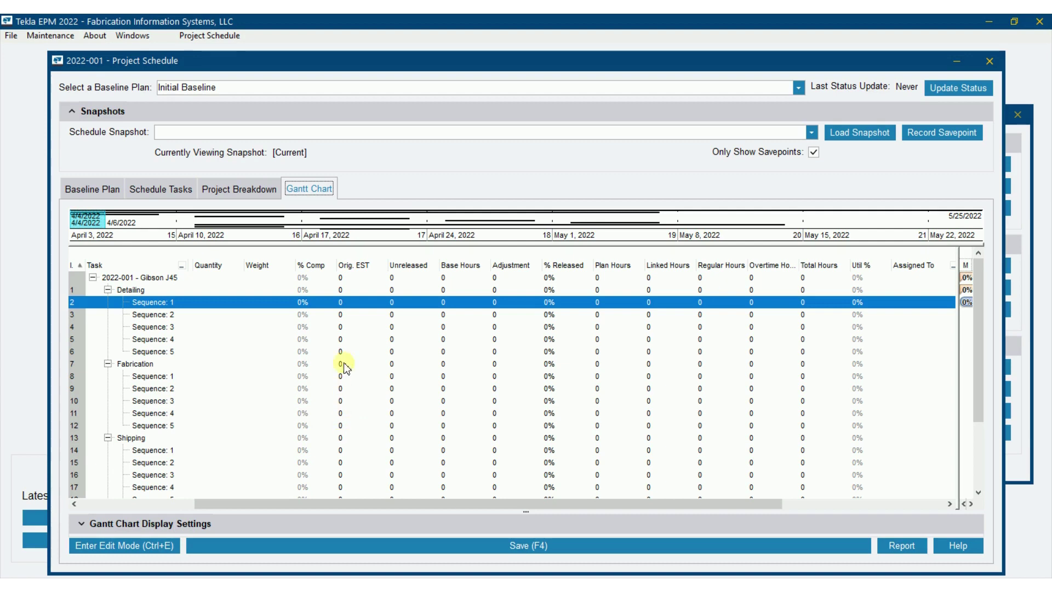
# - Enter Edit Mode and give Detailing Sequences 1–5 an original estimate of 40 hours each
pyautogui.click(121, 545)
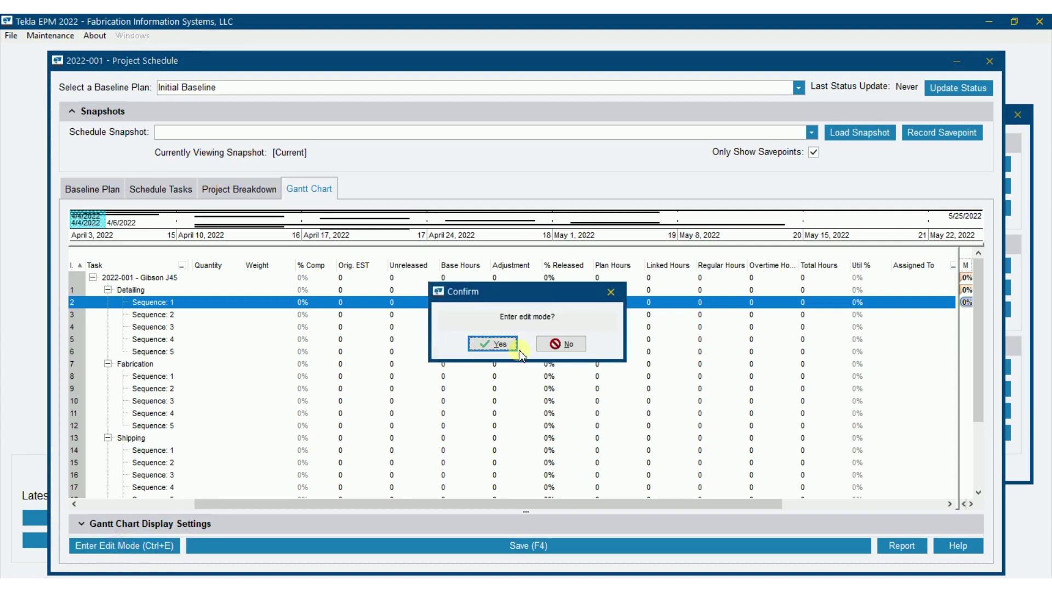
pyautogui.click(501, 344)
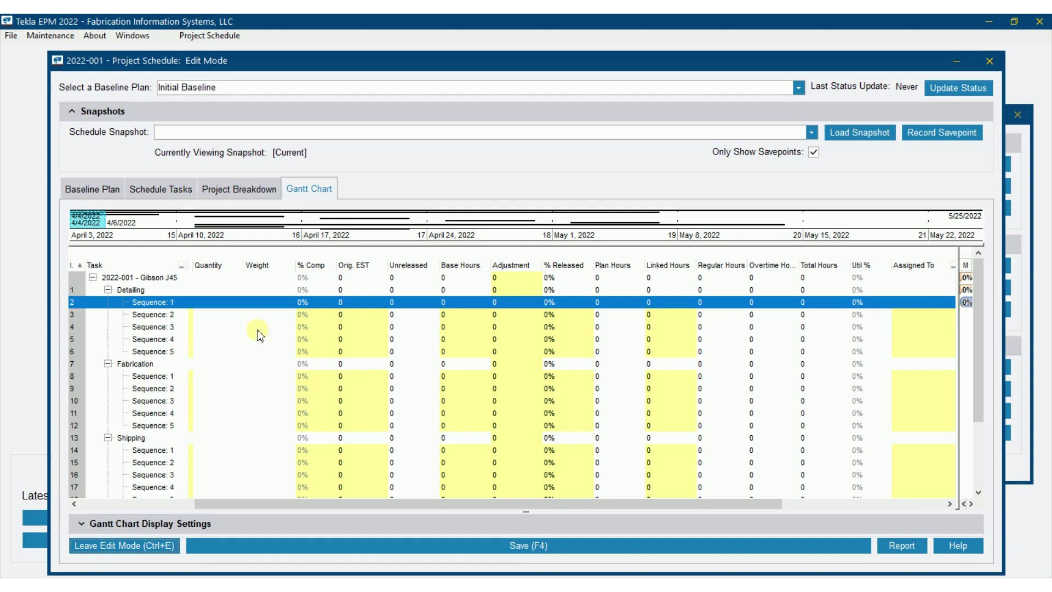
pyautogui.click(352, 303)
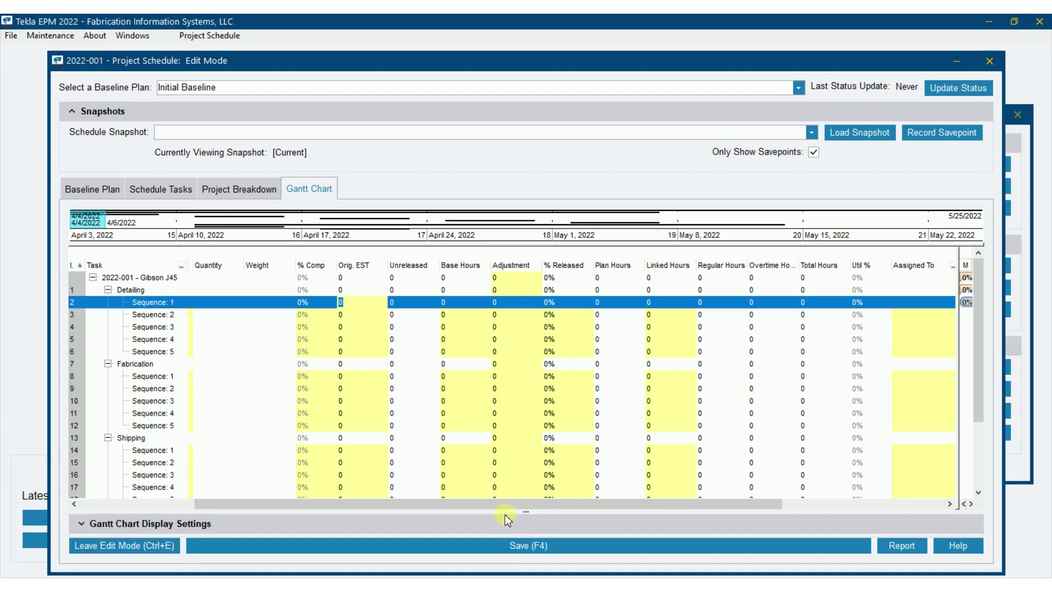
pyautogui.write('40')
pyautogui.press('Return')
pyautogui.write('40')
pyautogui.press('Return')
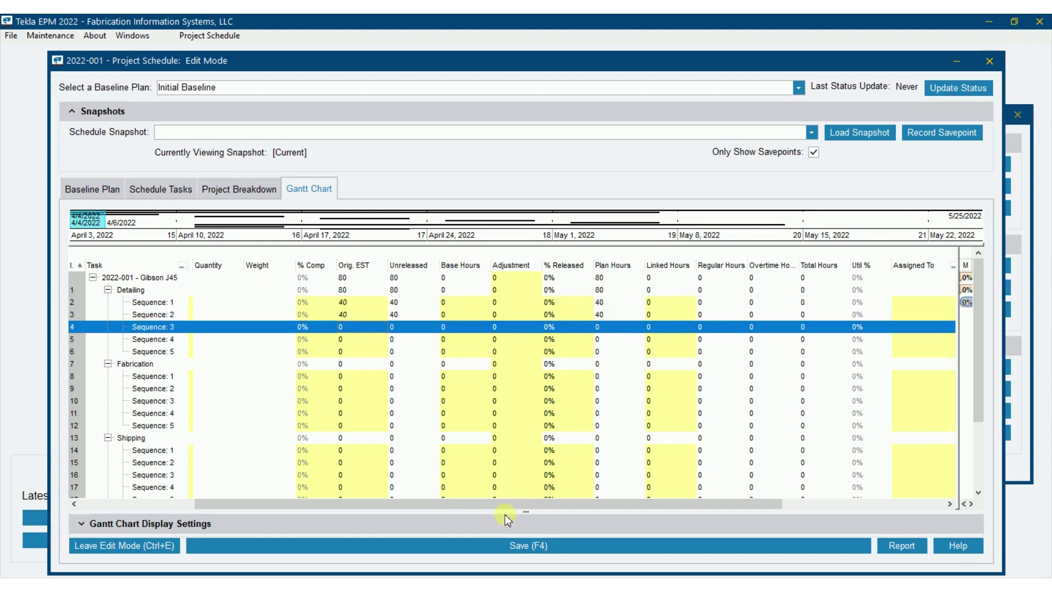
pyautogui.write('40')
pyautogui.press('Return')
pyautogui.write('4')
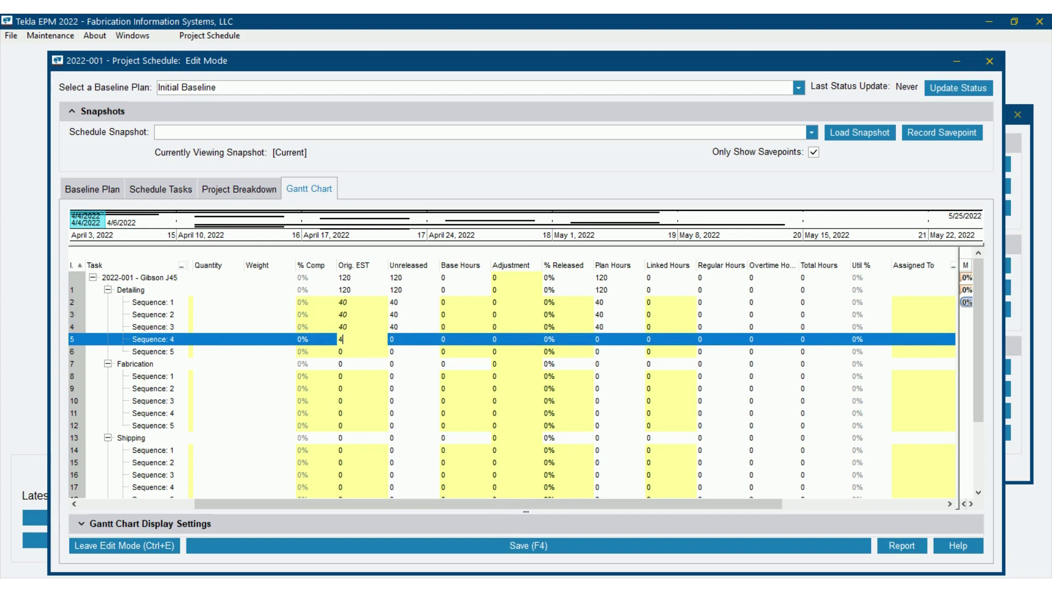
pyautogui.write('0')
pyautogui.press('Return')
pyautogui.write('40')
pyautogui.press('Return')
pyautogui.press('Return')
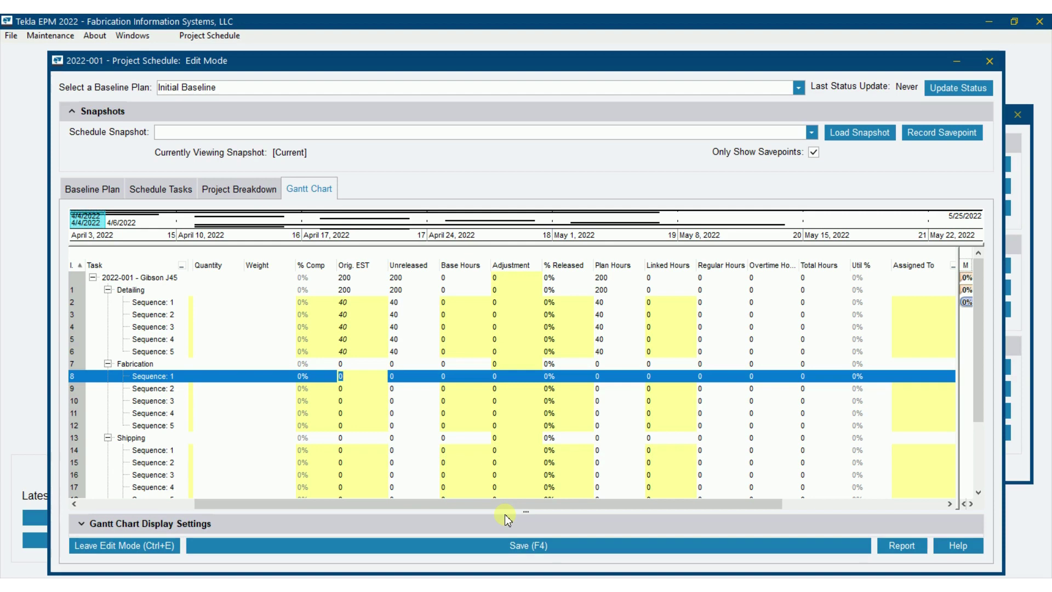
# - Enter 500-hour original estimates for Fabrication Sequences 1 and 2
pyautogui.write('500')
pyautogui.press('Return')
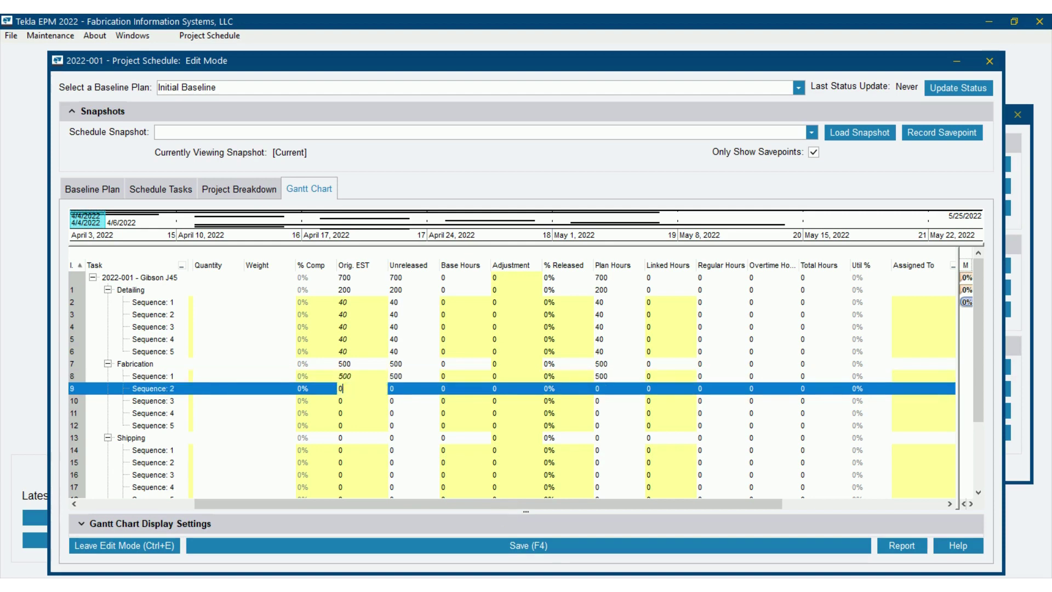
pyautogui.press('Down')
pyautogui.press('Up')
pyautogui.write('500')
pyautogui.press('Return')
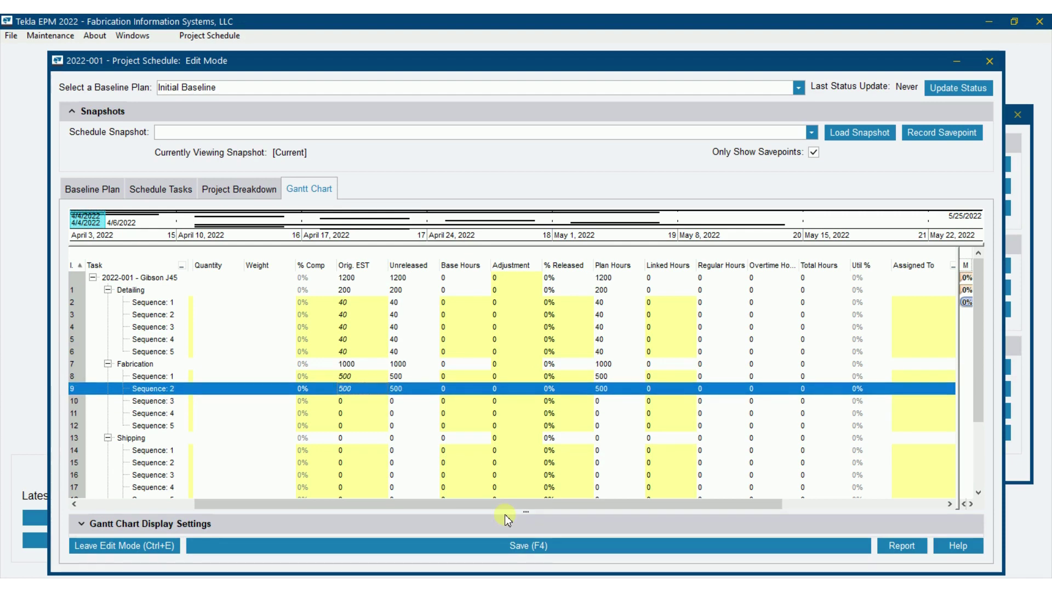
# - Clear the Fabrication Sequence 1 and 2 estimates, leaving both cells empty
pyautogui.doubleClick(351, 394)
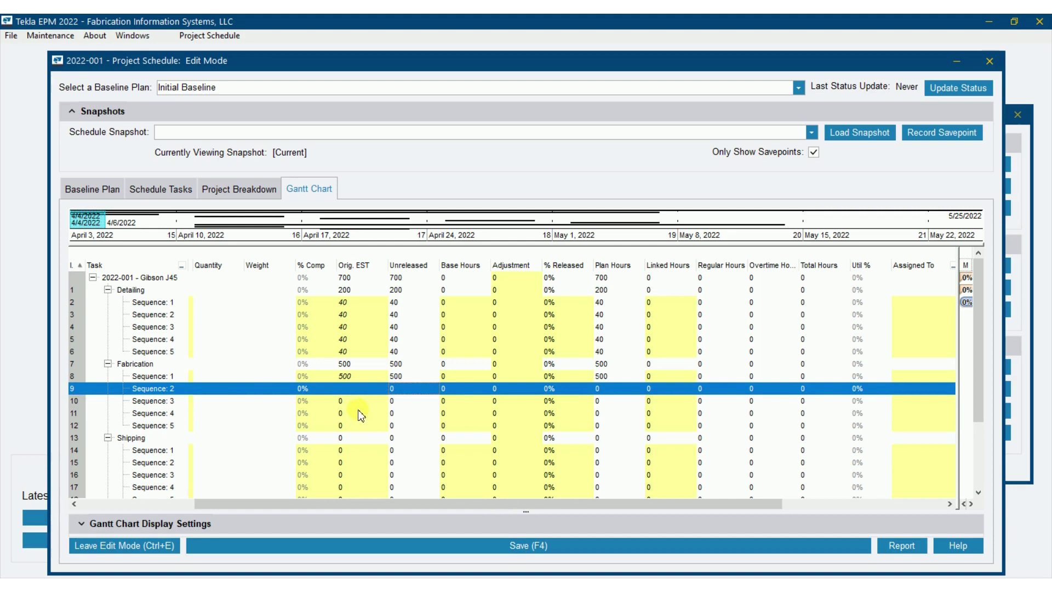
pyautogui.press('Up')
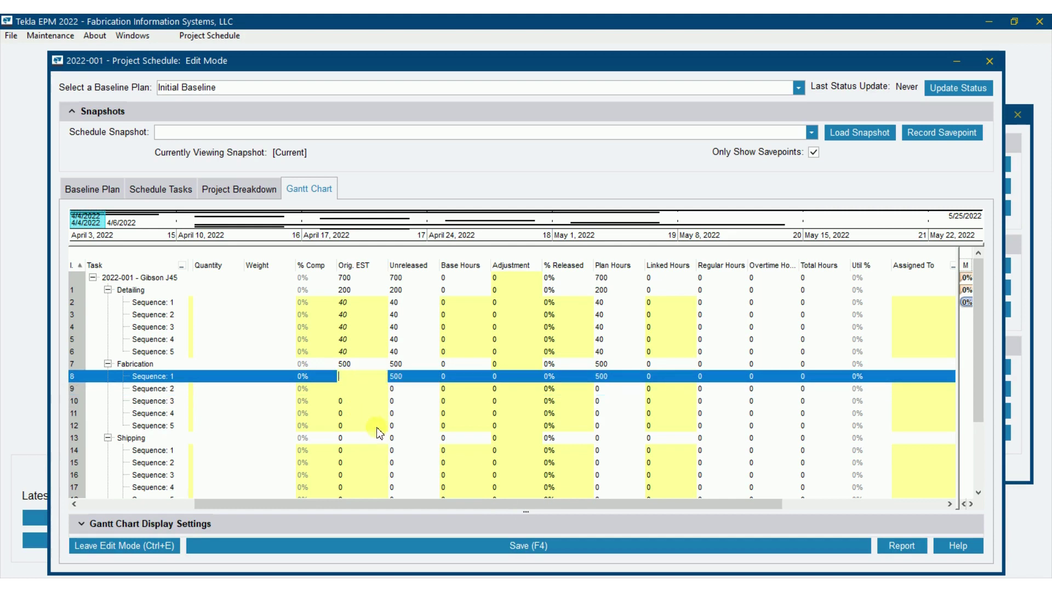
pyautogui.press('Return')
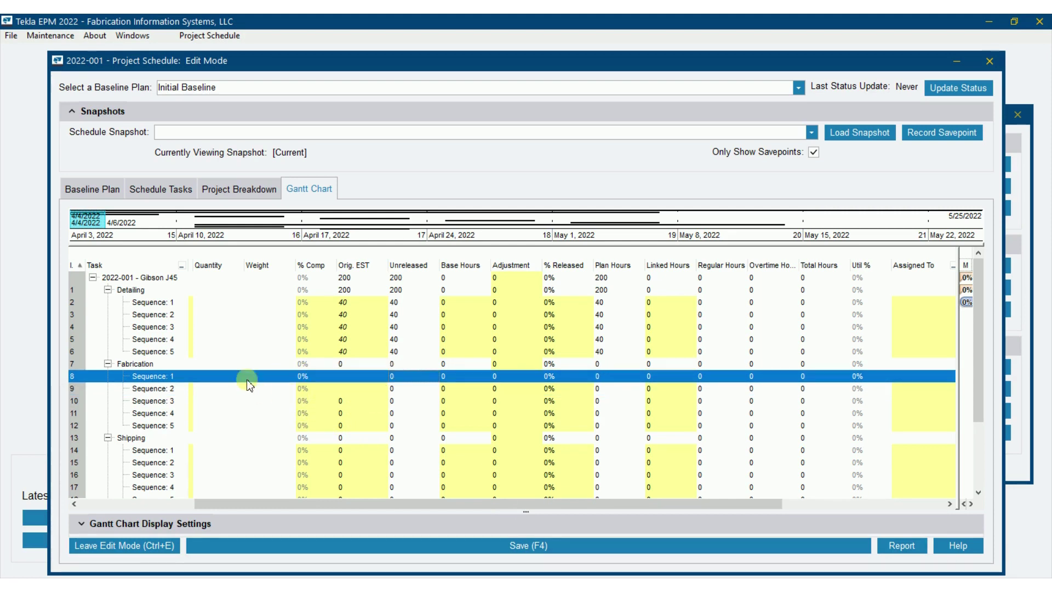
pyautogui.click(365, 376)
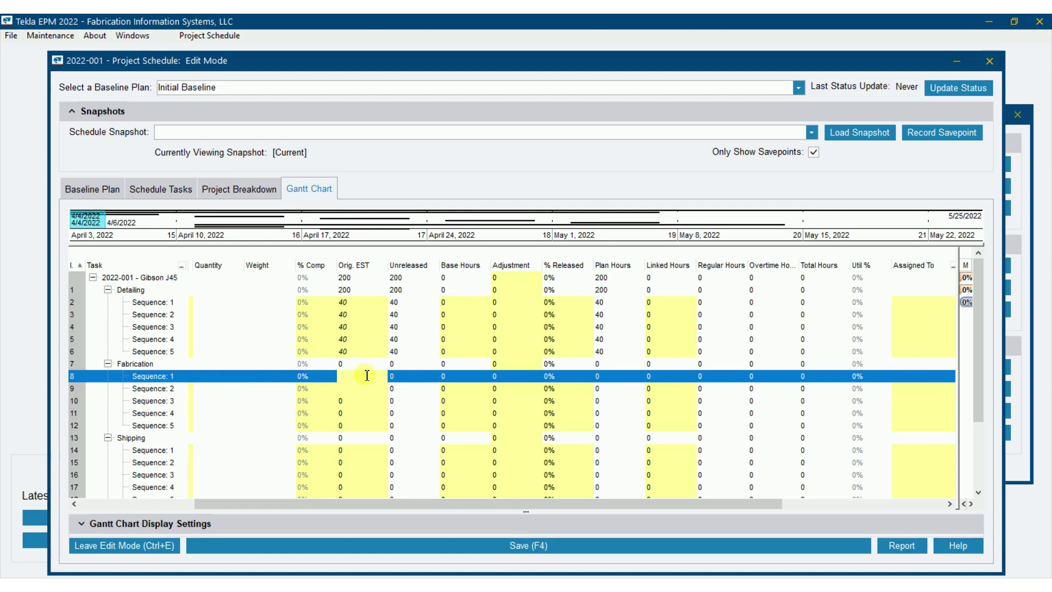
pyautogui.press('Tab')
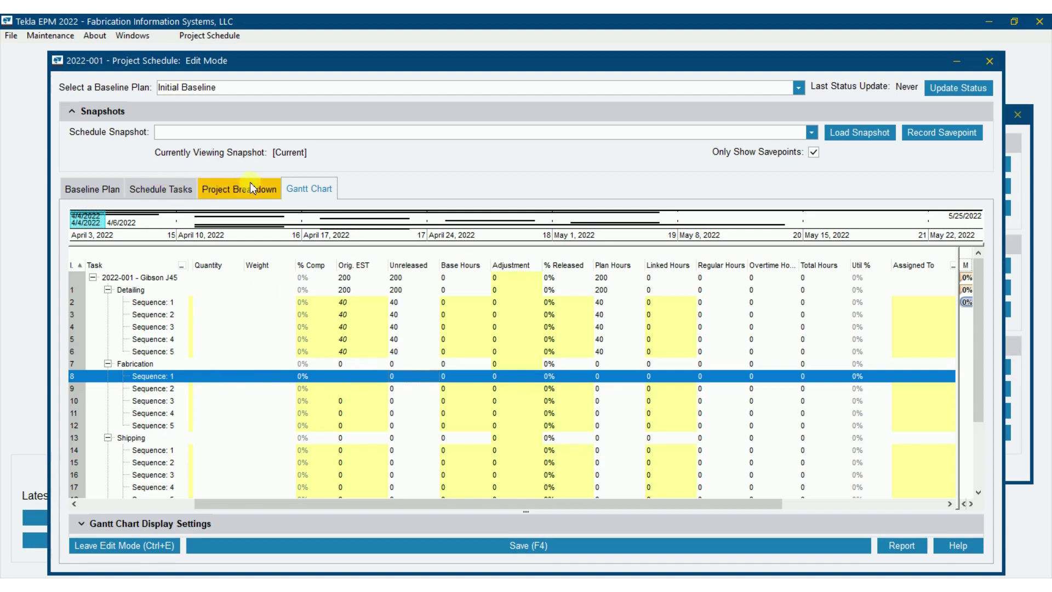
# - Save the Gantt edits, then give the Fabrication task a 5,000 MHrs Original Estimate and save it
pyautogui.click(160, 191)
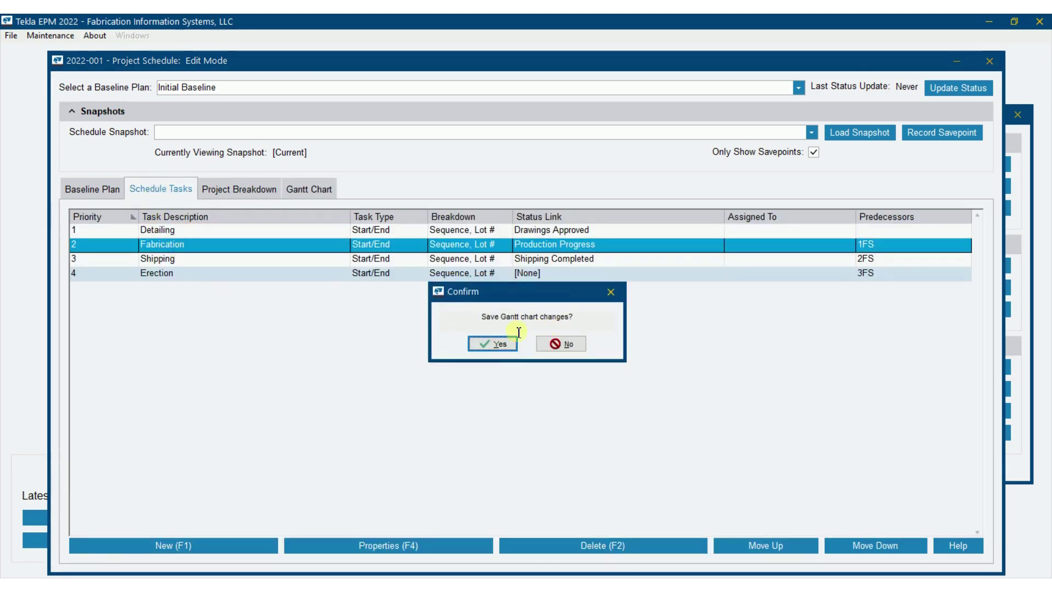
pyautogui.click(494, 344)
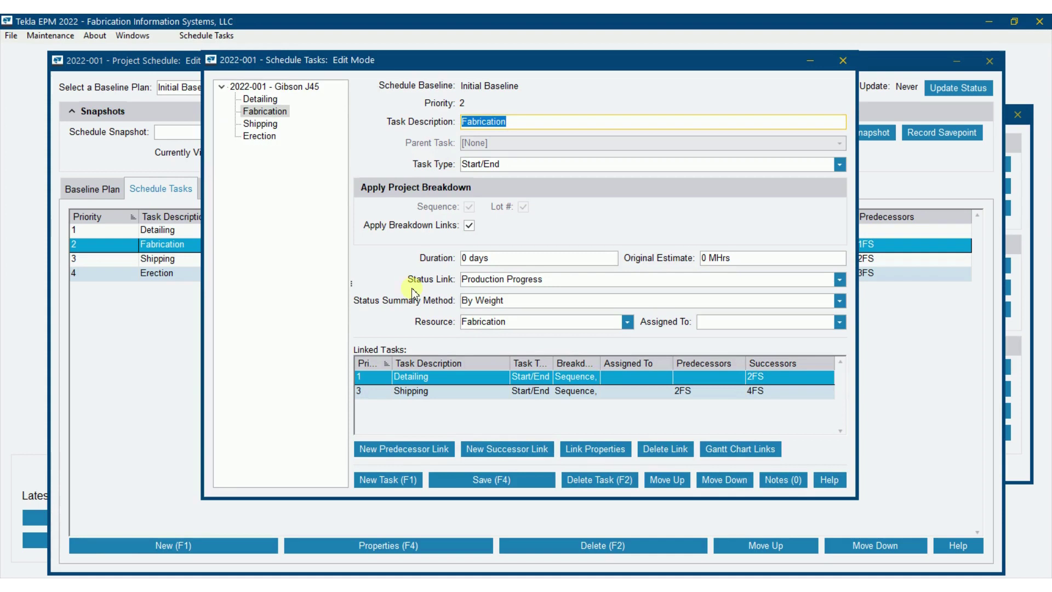
pyautogui.click(271, 111)
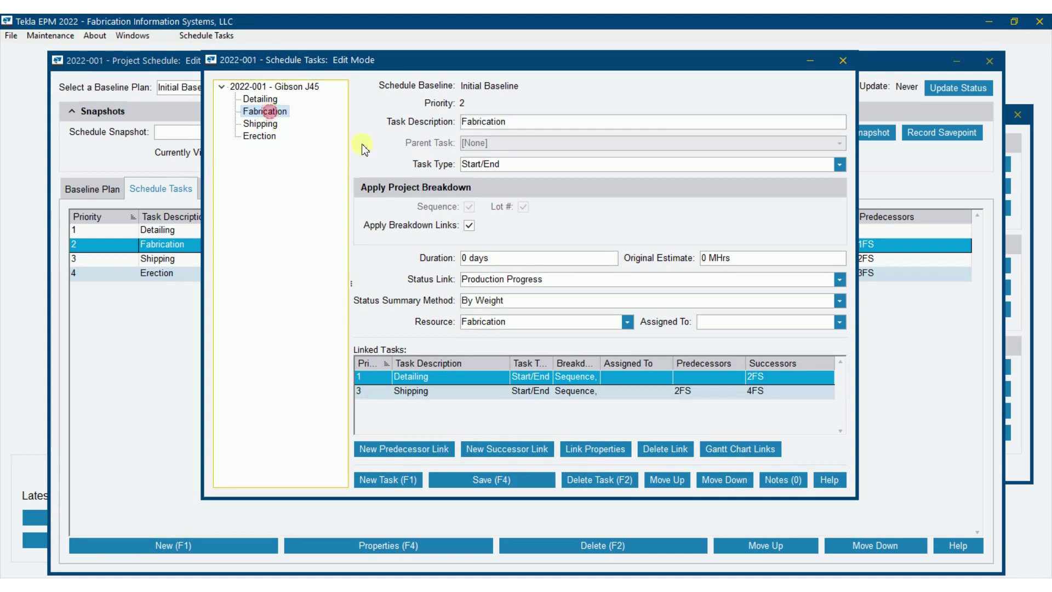
pyautogui.click(746, 258)
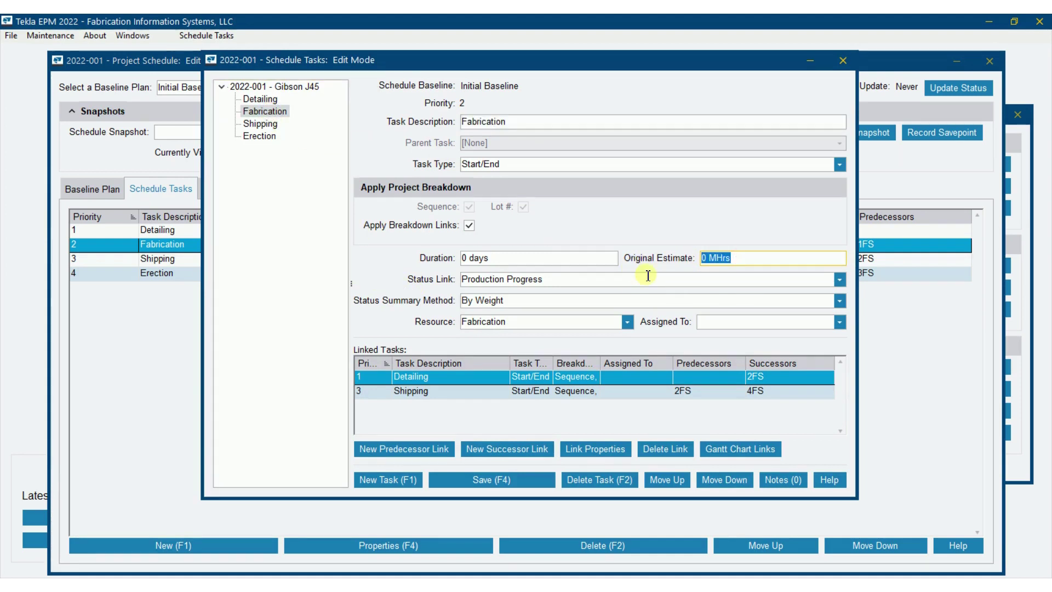
pyautogui.write('5000')
pyautogui.press('Tab')
pyautogui.click(514, 481)
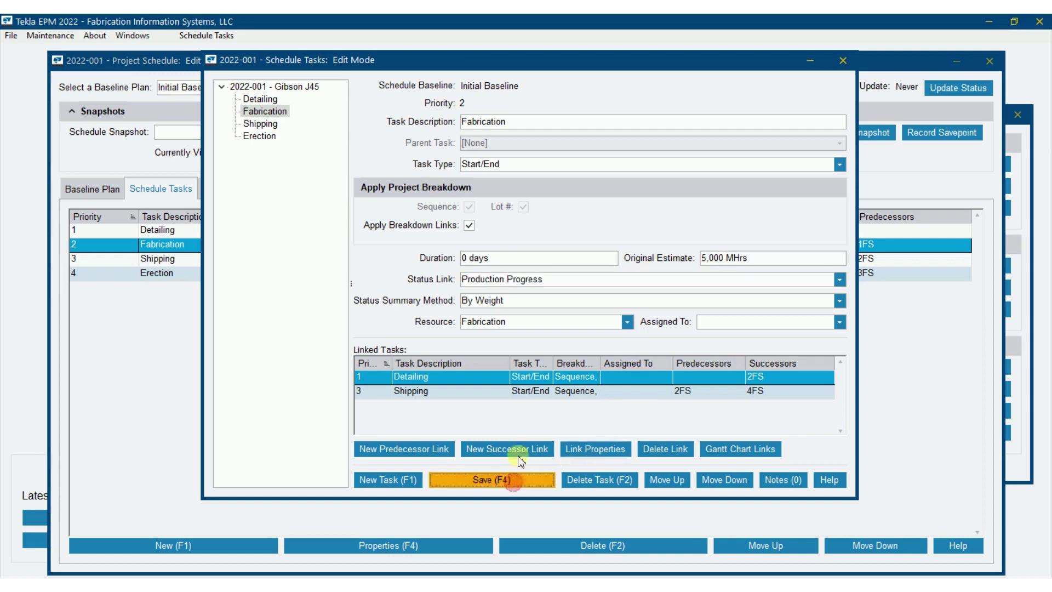
# - Close the Fabrication editor and view the Gantt chart with 1,000 hours per Fabrication sequence
pyautogui.click(843, 61)
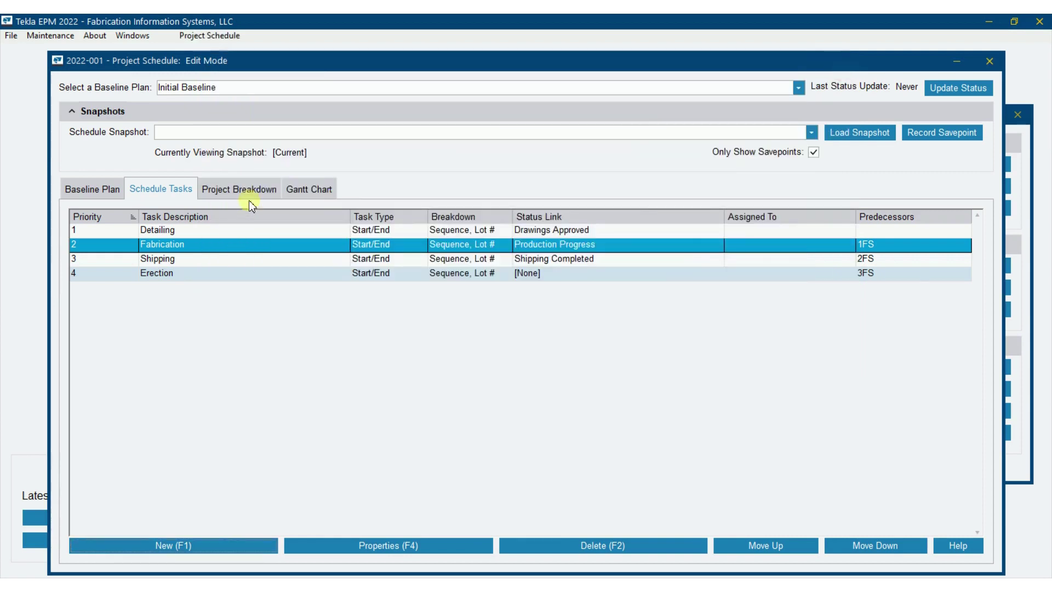
pyautogui.click(250, 191)
pyautogui.click(318, 189)
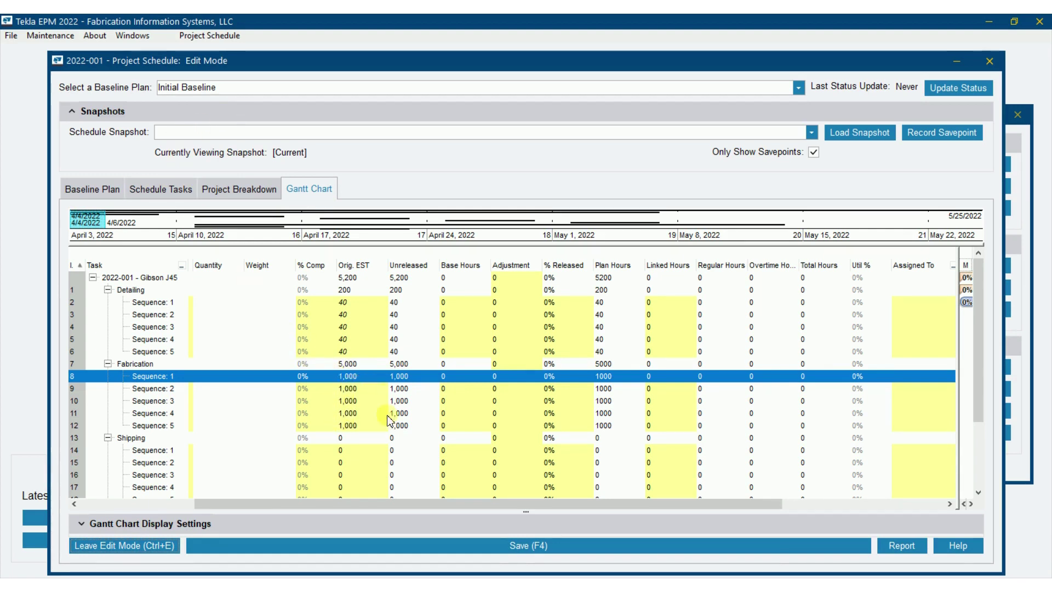
# - Reopen the Fabrication task to verify its 5,000-hour estimate, then return to the Gantt chart
pyautogui.click(161, 189)
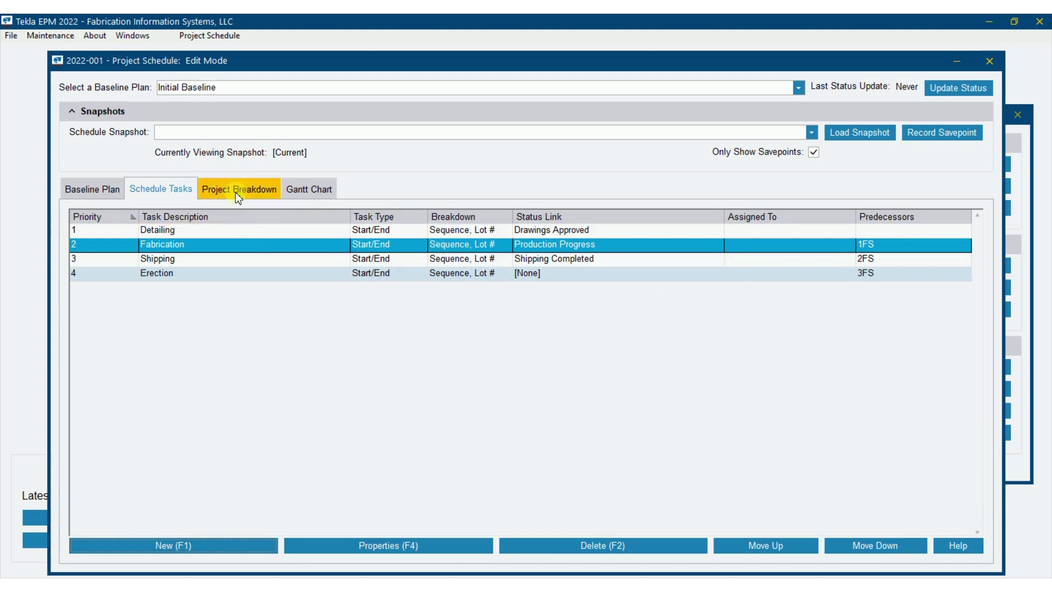
pyautogui.doubleClick(216, 242)
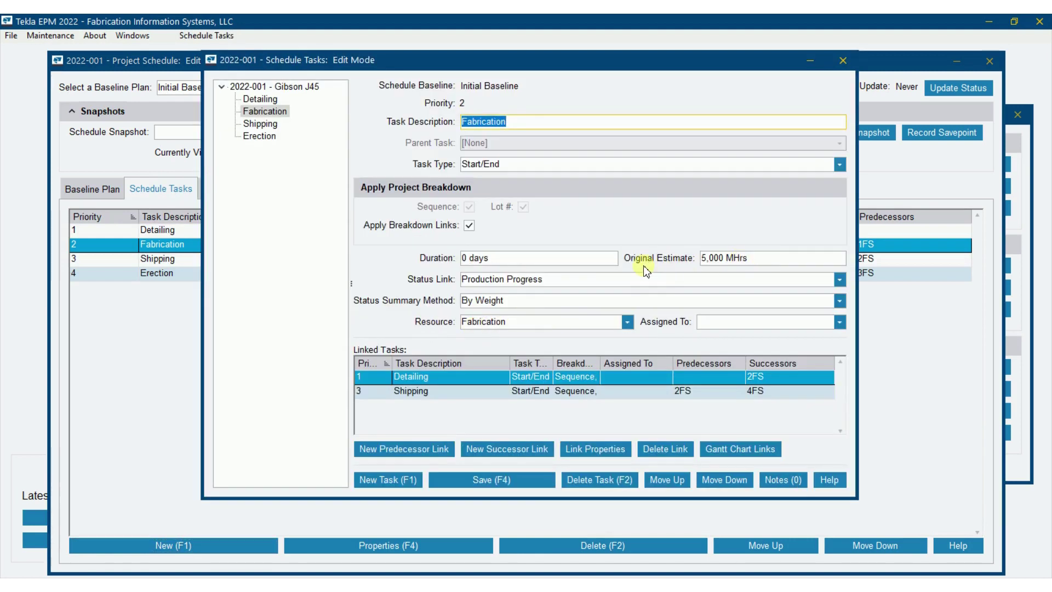
pyautogui.click(843, 60)
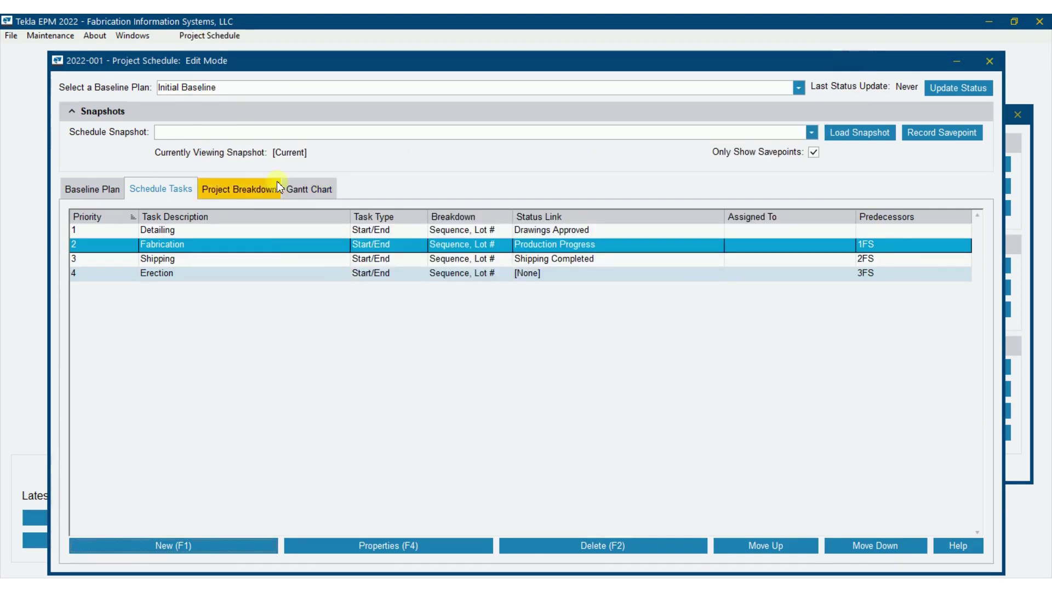
pyautogui.click(245, 188)
pyautogui.click(296, 189)
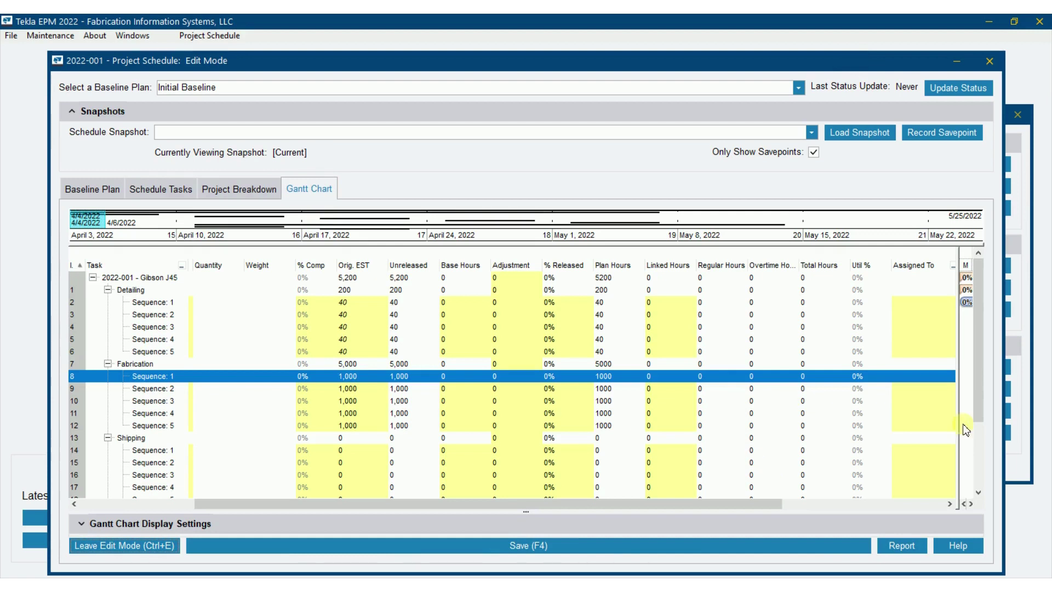
# - Set Fabrication Sequences 1 and 4 original estimates to 1100 hours each
pyautogui.click(345, 376)
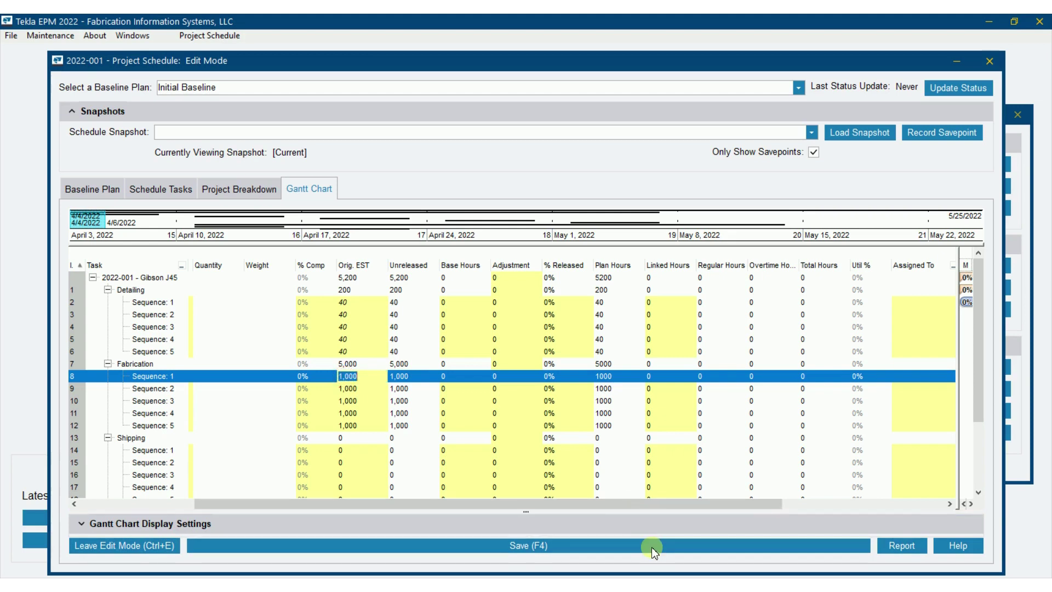
pyautogui.write('1100')
pyautogui.press('Return')
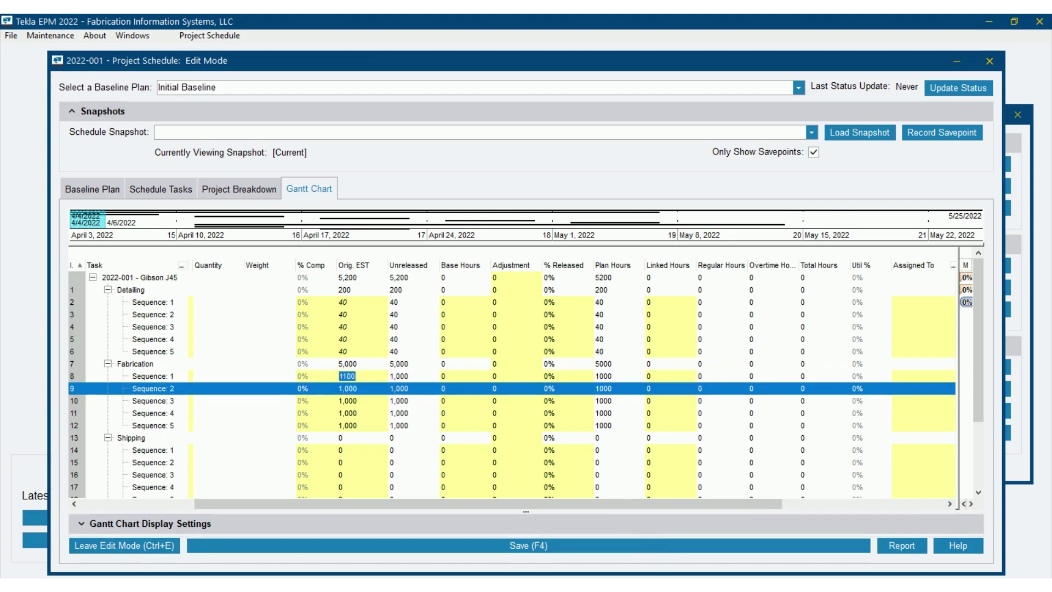
pyautogui.click(351, 390)
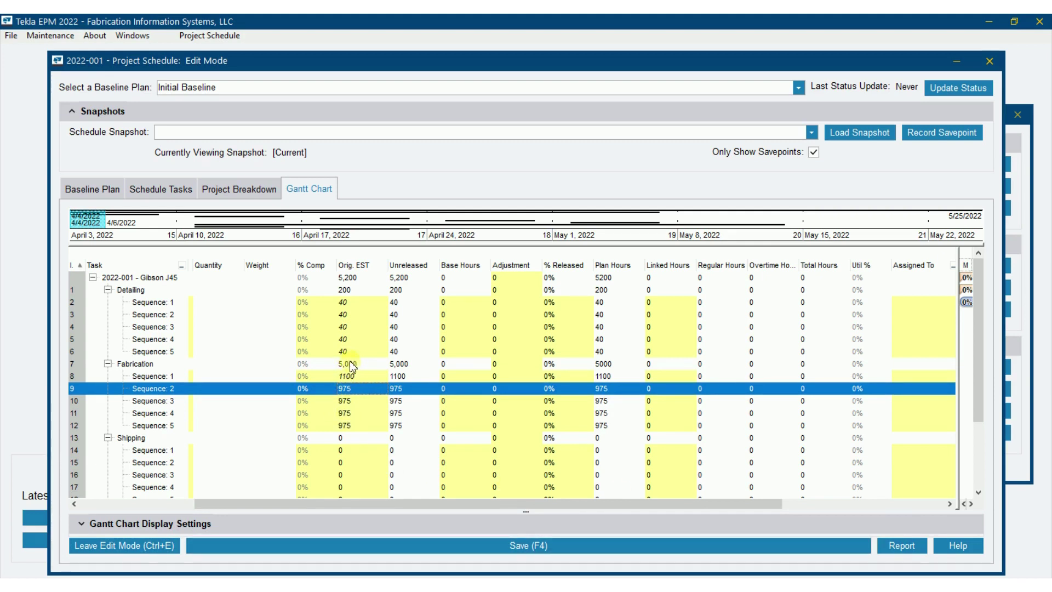
pyautogui.click(344, 413)
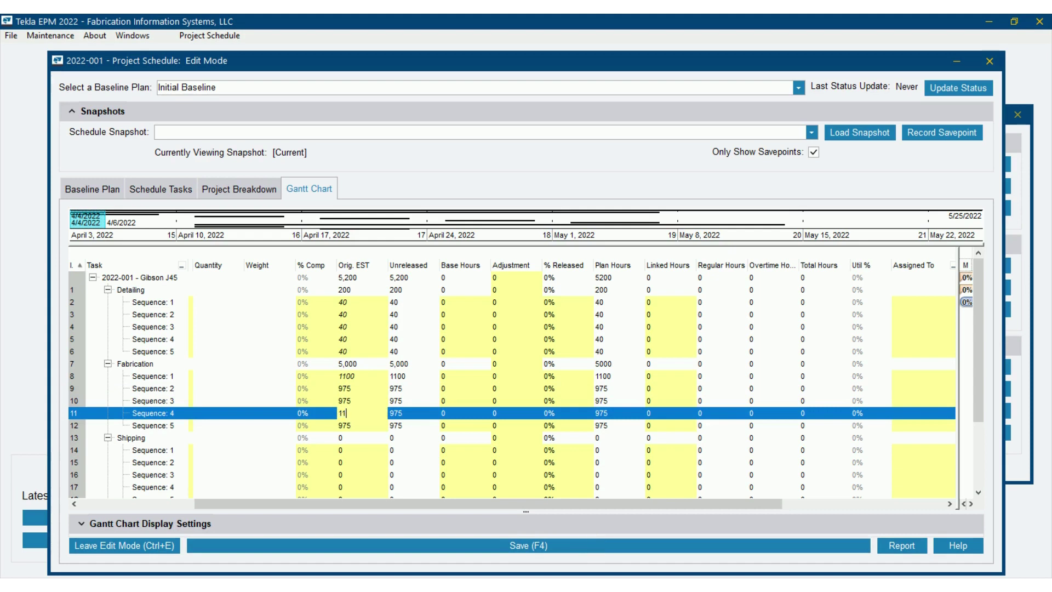
pyautogui.write('1100')
pyautogui.press('Return')
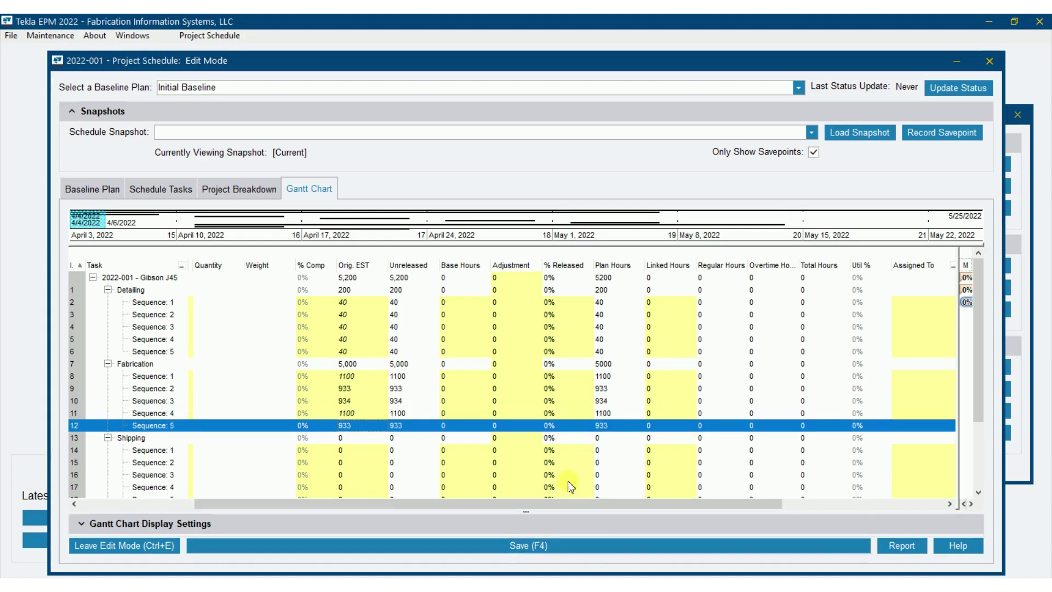
# - Set Fabrication Sequence 5's estimate to 700 and confirm the redistribution
pyautogui.click(365, 426)
pyautogui.click(512, 546)
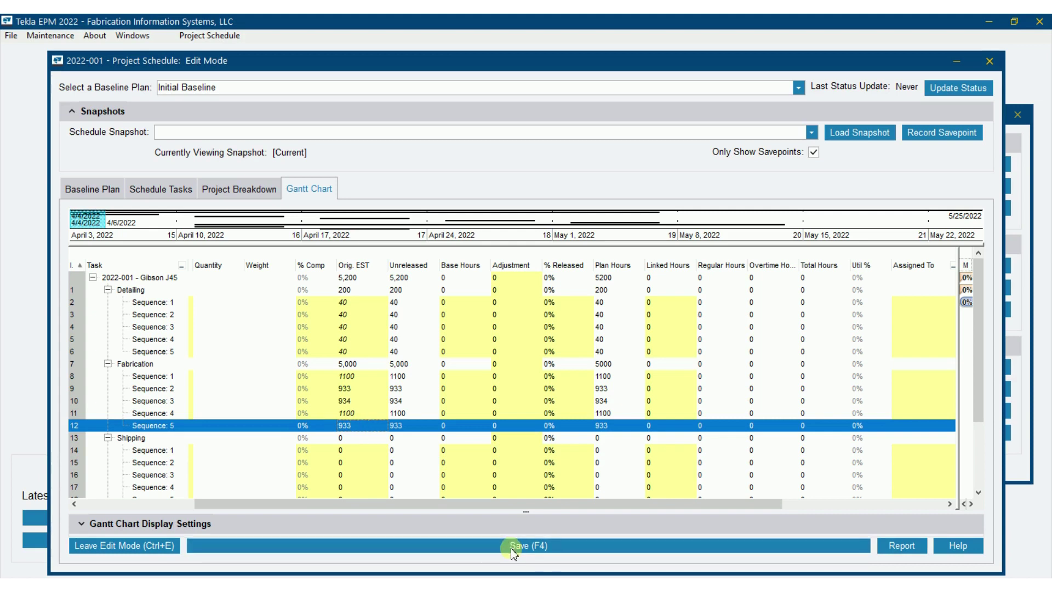
pyautogui.write('0')
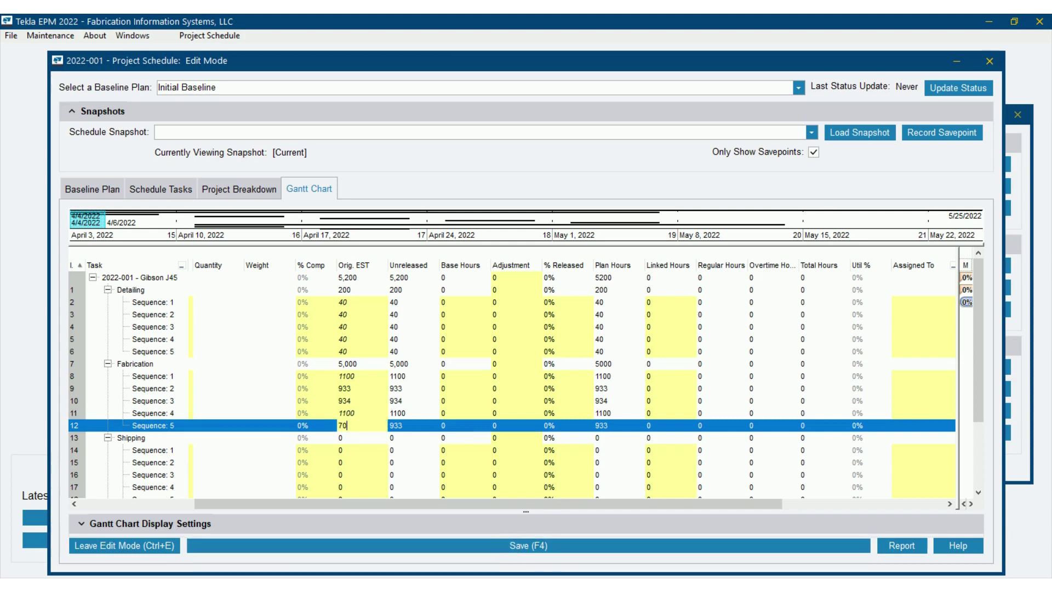
pyautogui.write('0')
pyautogui.press('Return')
pyautogui.click(511, 545)
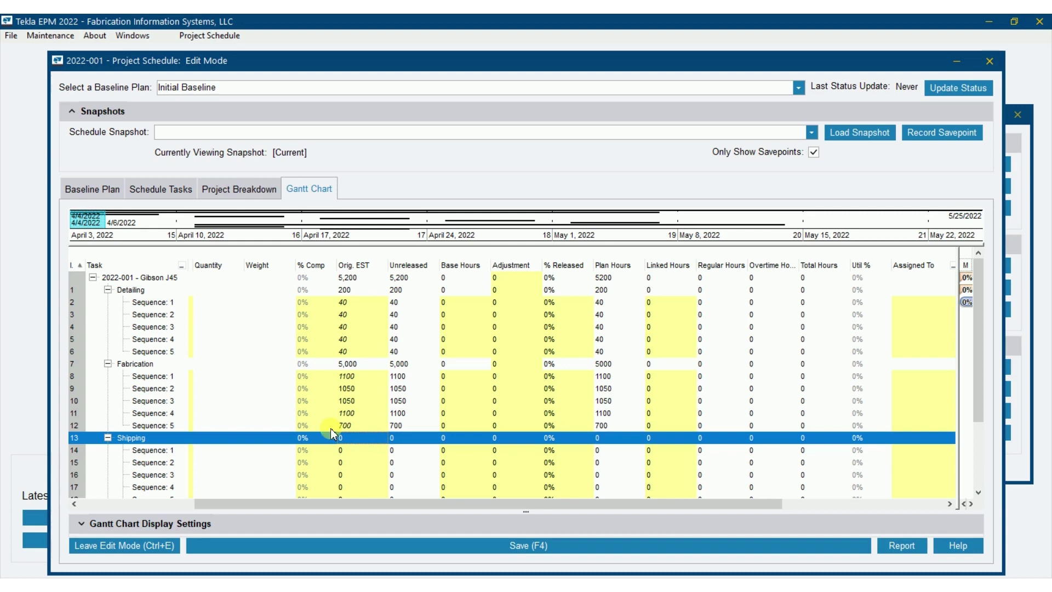
pyautogui.click(392, 441)
pyautogui.click(451, 378)
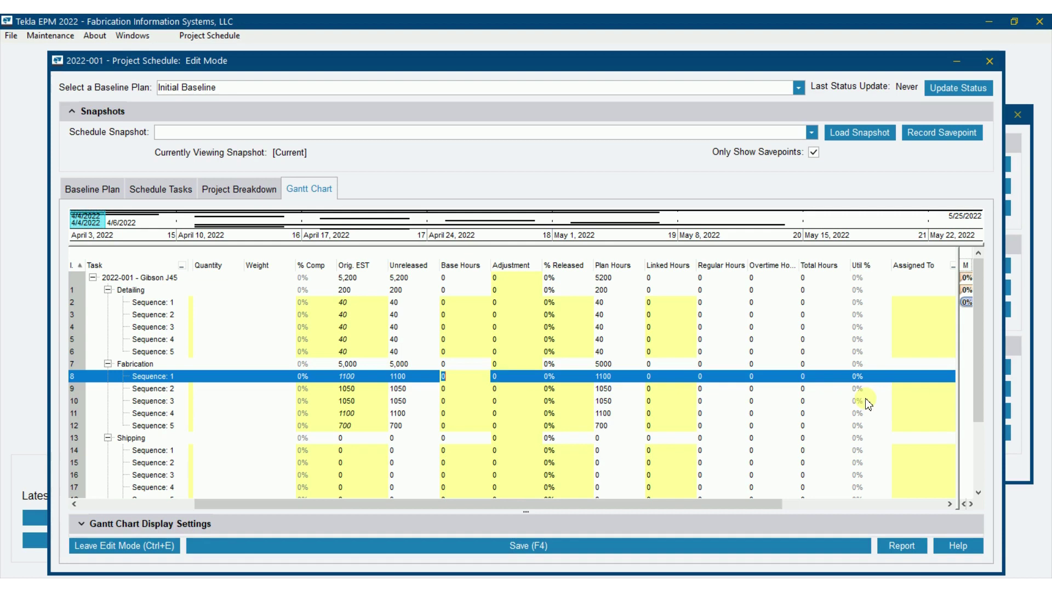
pyautogui.write('1')
pyautogui.press('F4')
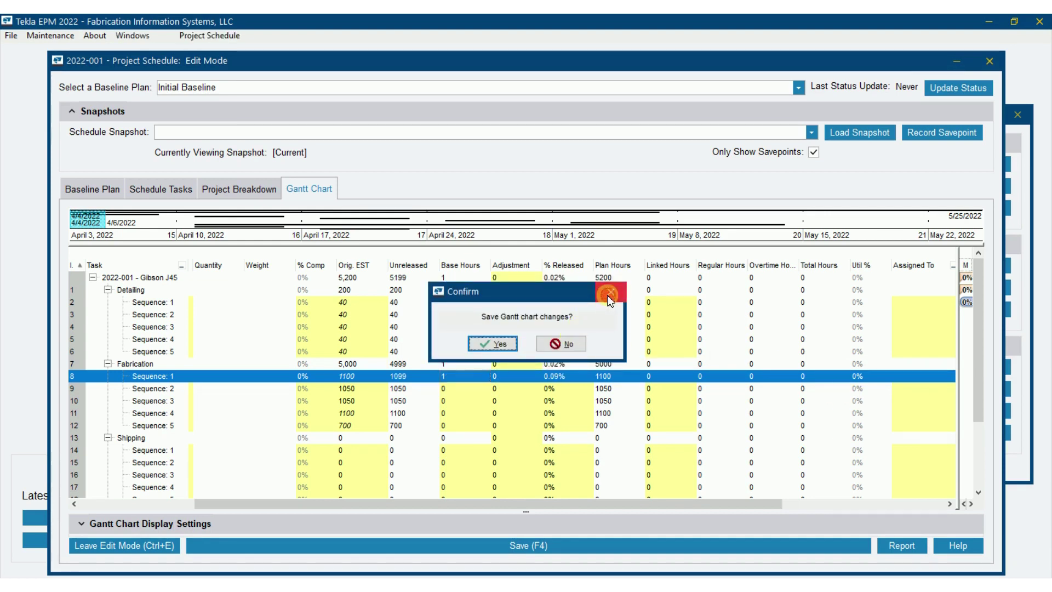
pyautogui.click(493, 344)
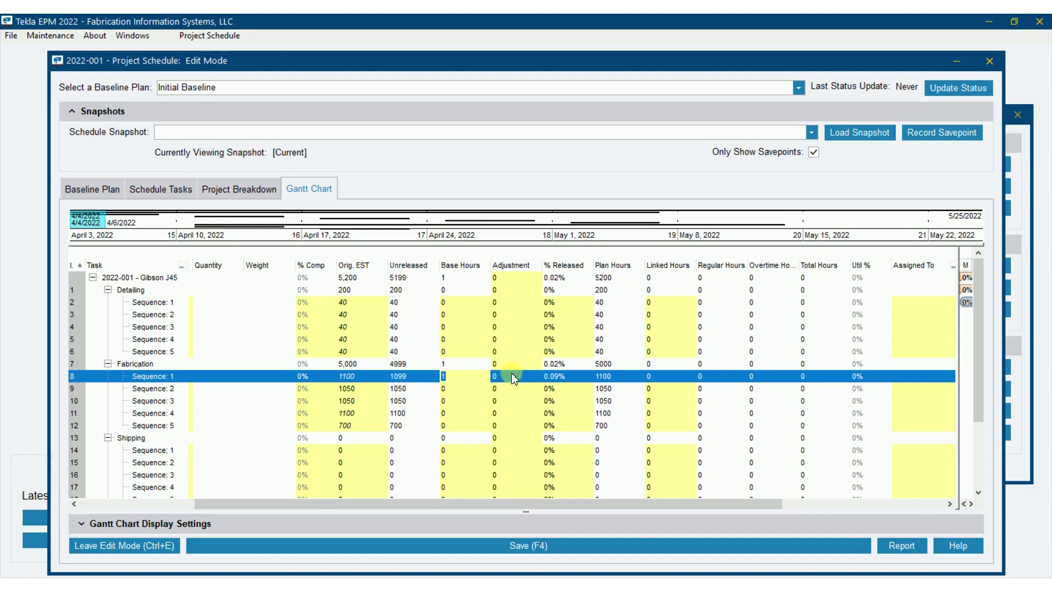
pyautogui.write('0')
pyautogui.press('F4')
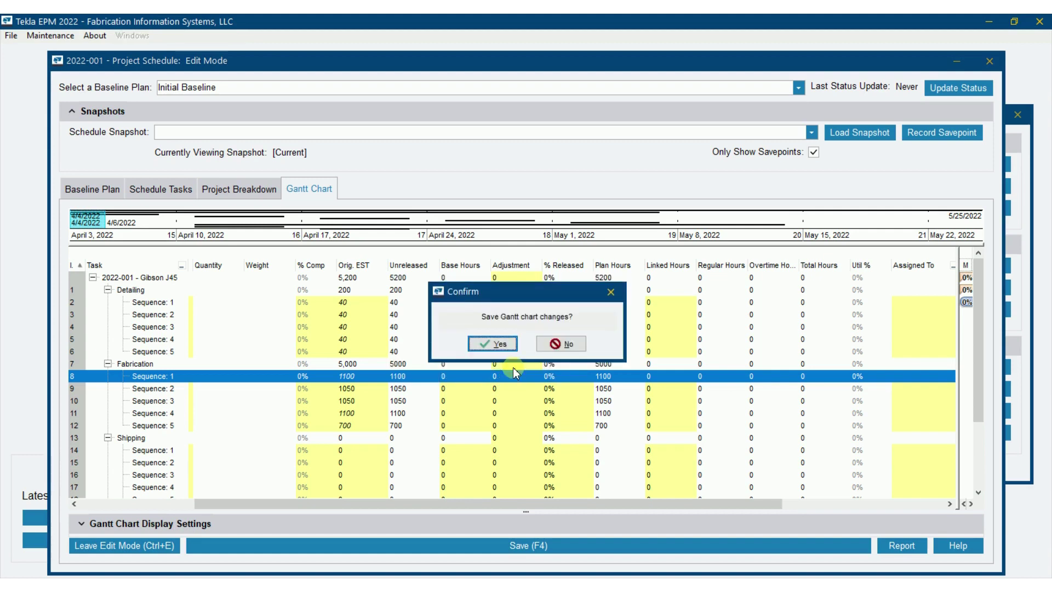
pyautogui.click(610, 291)
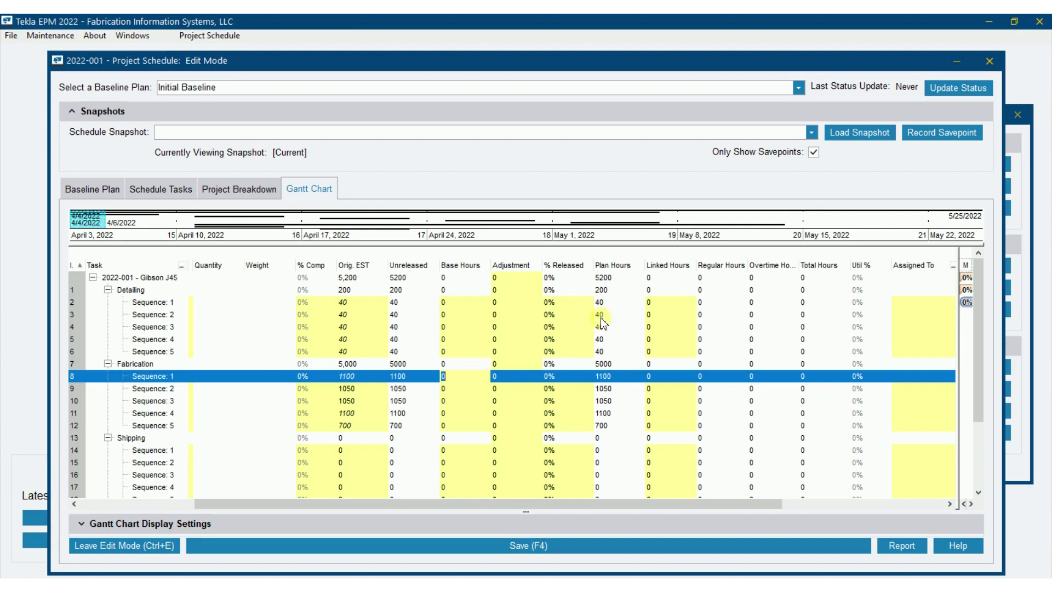
pyautogui.press('Tab')
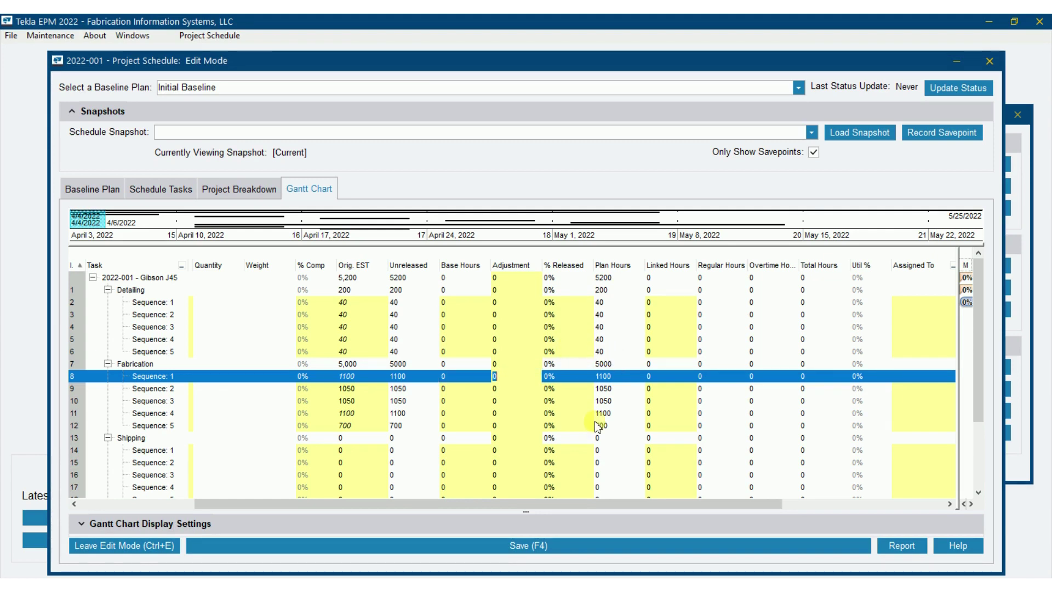
pyautogui.write('100')
pyautogui.press('Tab')
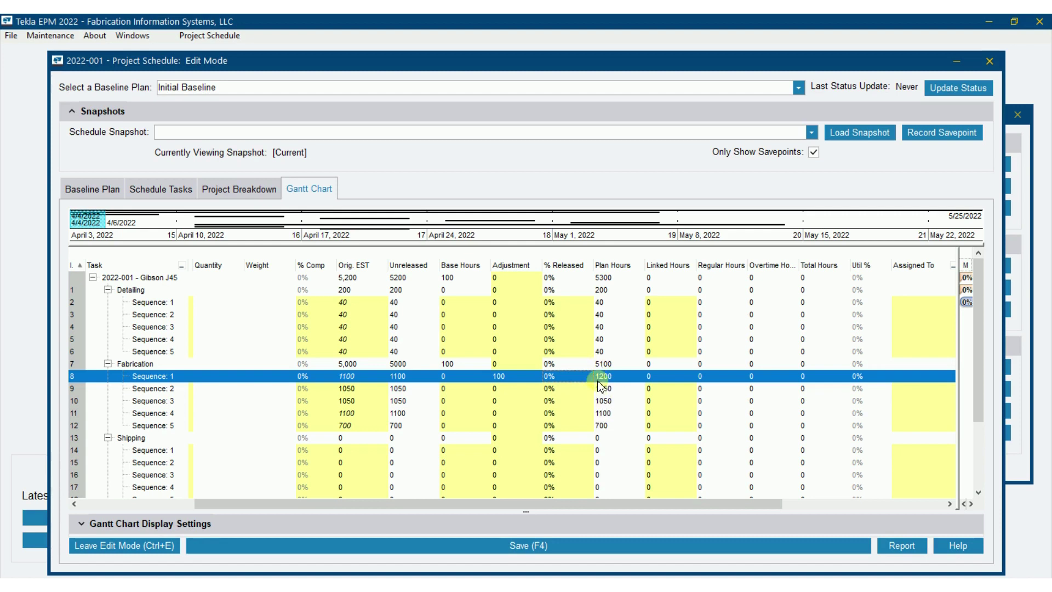
pyautogui.click(566, 377)
pyautogui.click(534, 378)
pyautogui.click(556, 378)
pyautogui.click(495, 378)
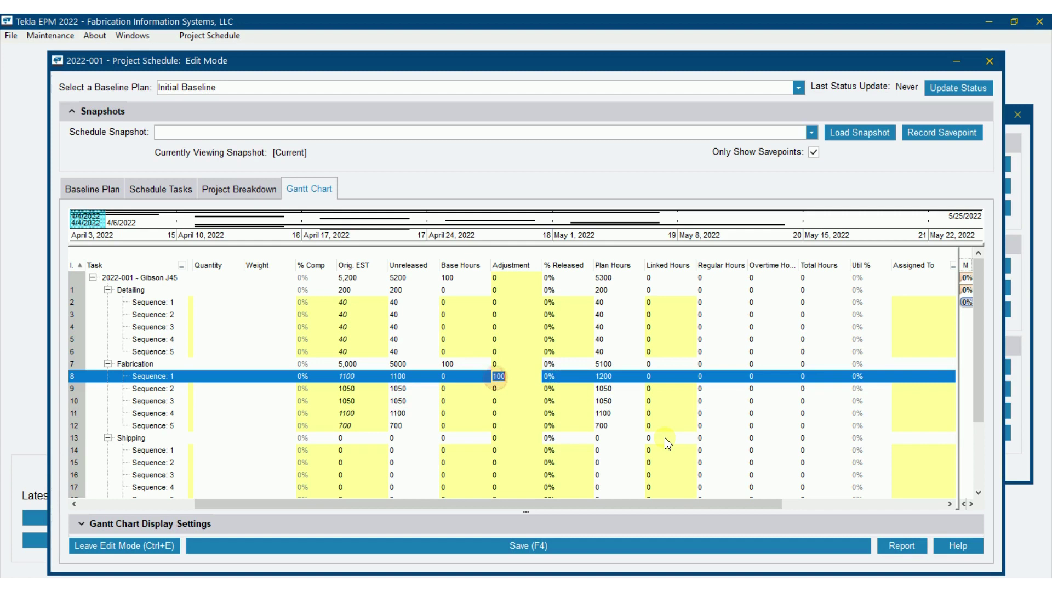
pyautogui.write('0')
pyautogui.press('Tab')
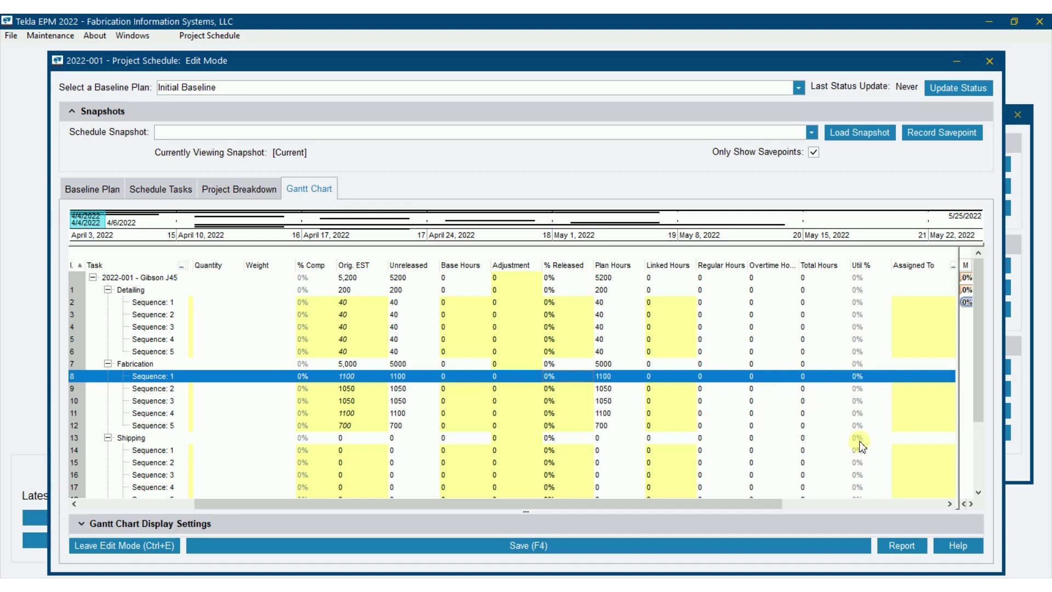
# - Bring Resource, Predecessors and Successors into view; check Sequence 1 assignee lists, leaving them empty
pyautogui.moveTo(774, 504); pyautogui.dragTo(799, 506)
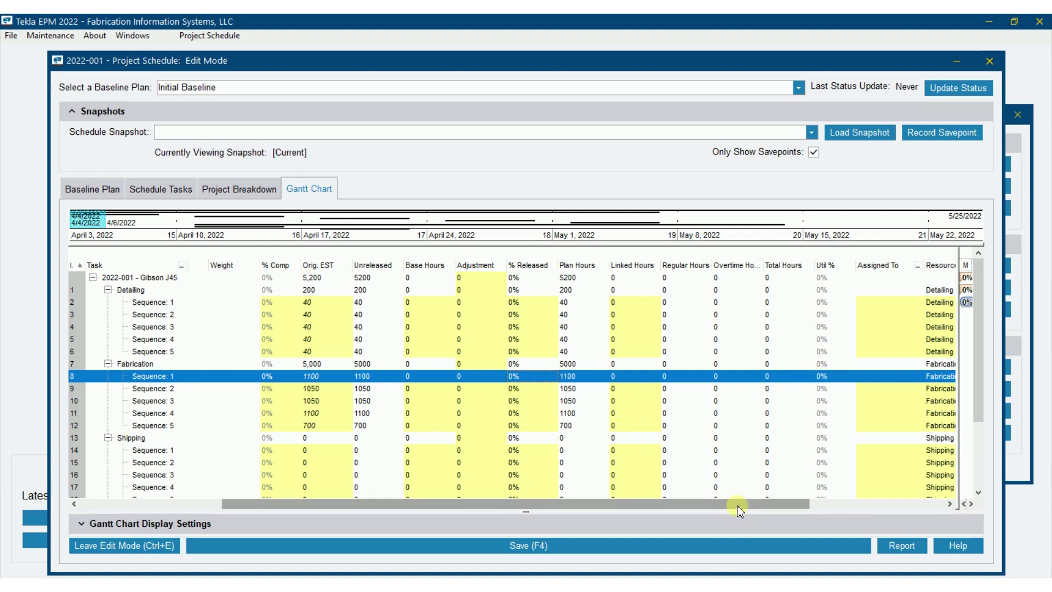
pyautogui.moveTo(734, 503); pyautogui.dragTo(911, 495)
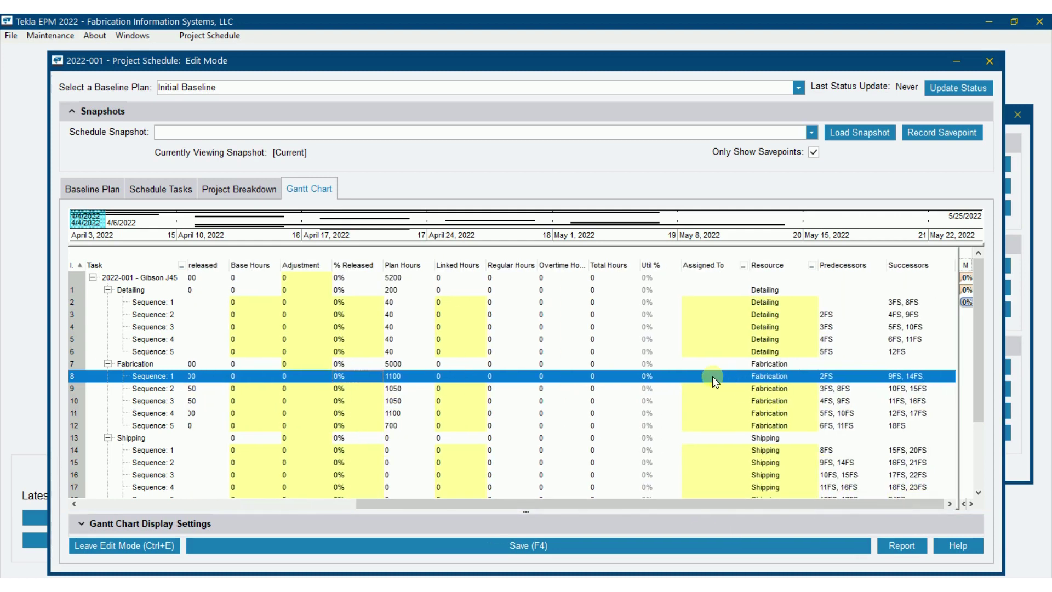
pyautogui.click(742, 376)
pyautogui.click(742, 376)
pyautogui.click(717, 303)
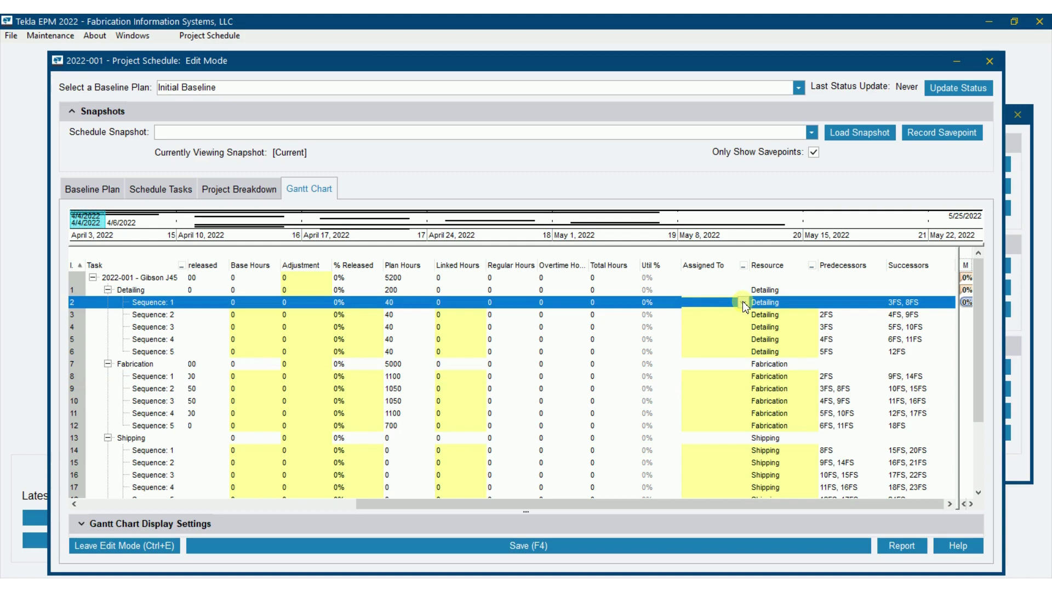
pyautogui.click(743, 303)
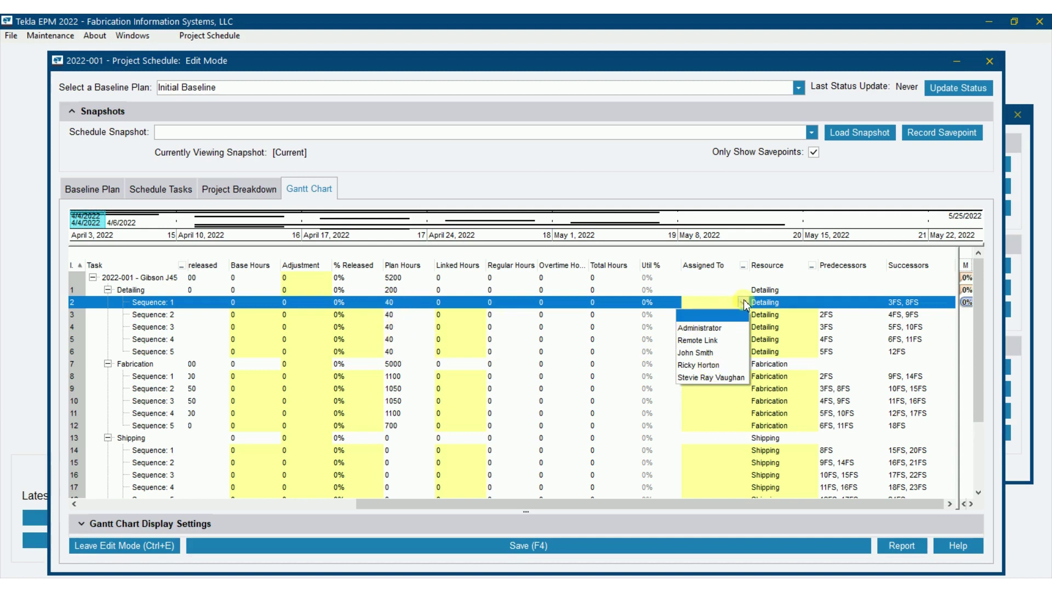
pyautogui.click(744, 302)
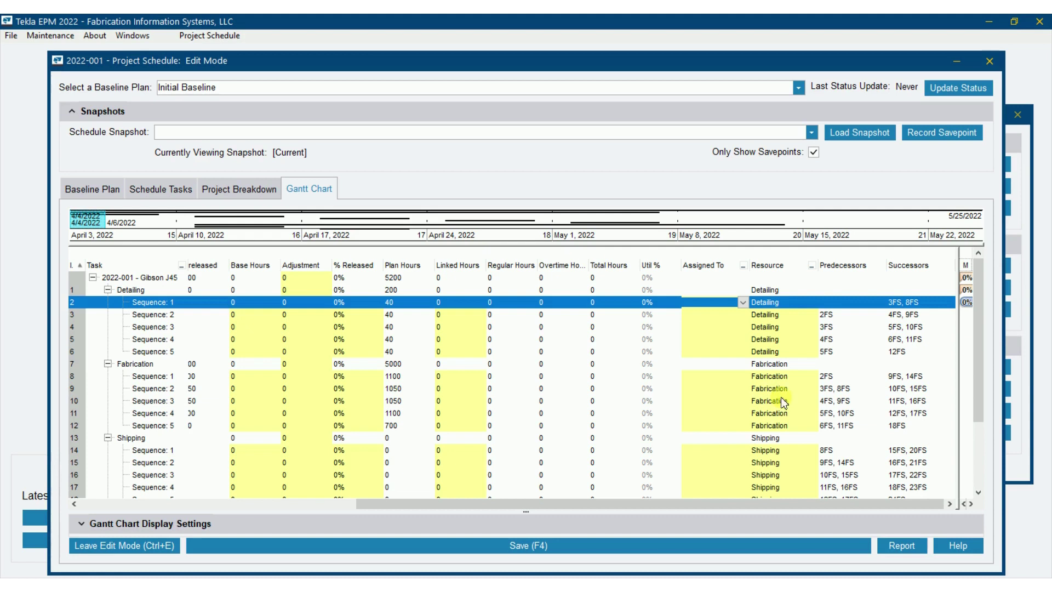
pyautogui.click(189, 186)
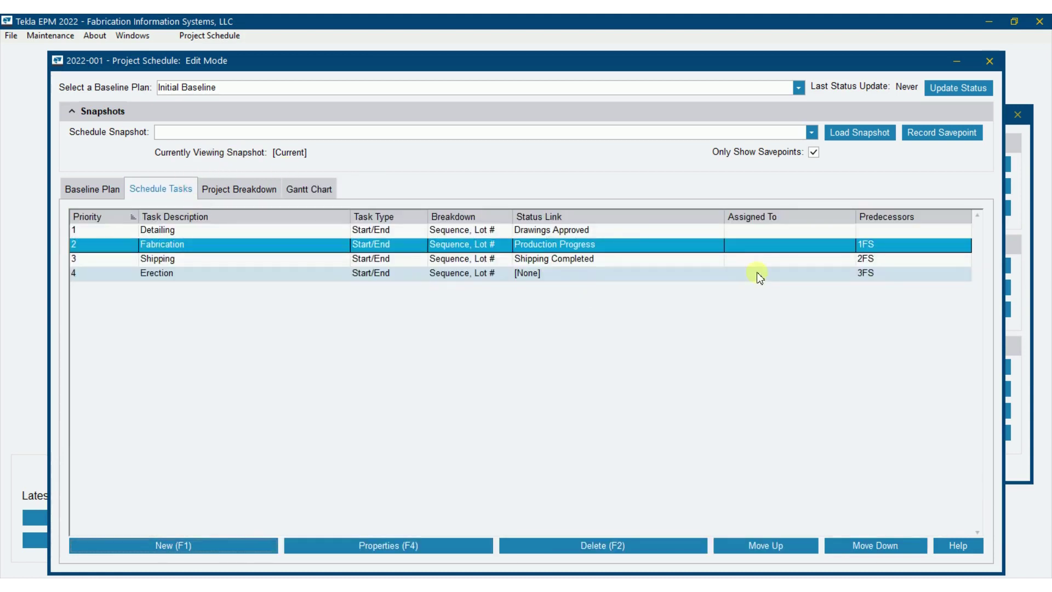
pyautogui.doubleClick(221, 244)
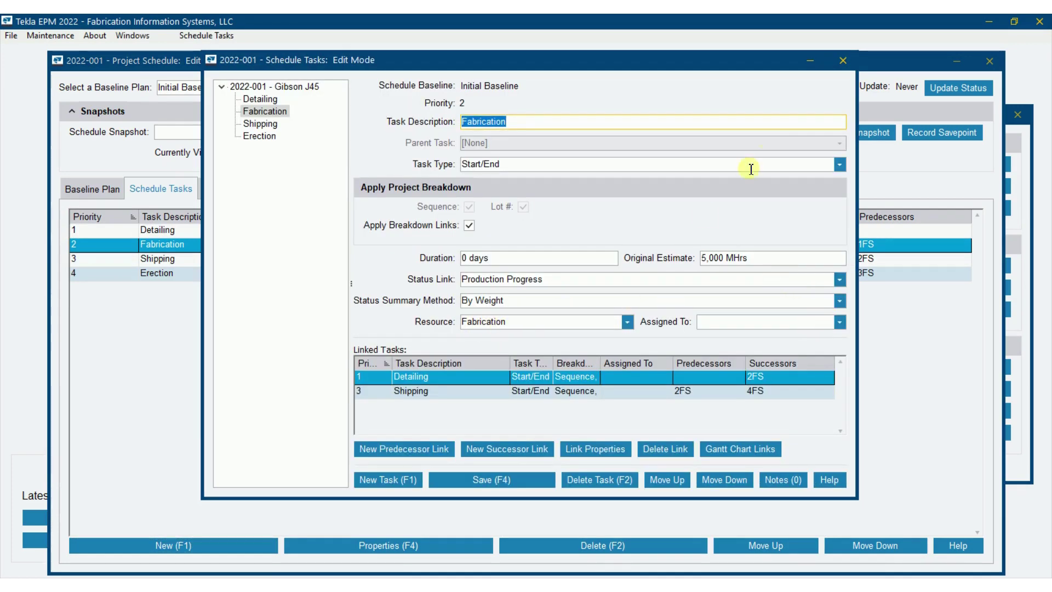
pyautogui.click(843, 61)
pyautogui.click(309, 190)
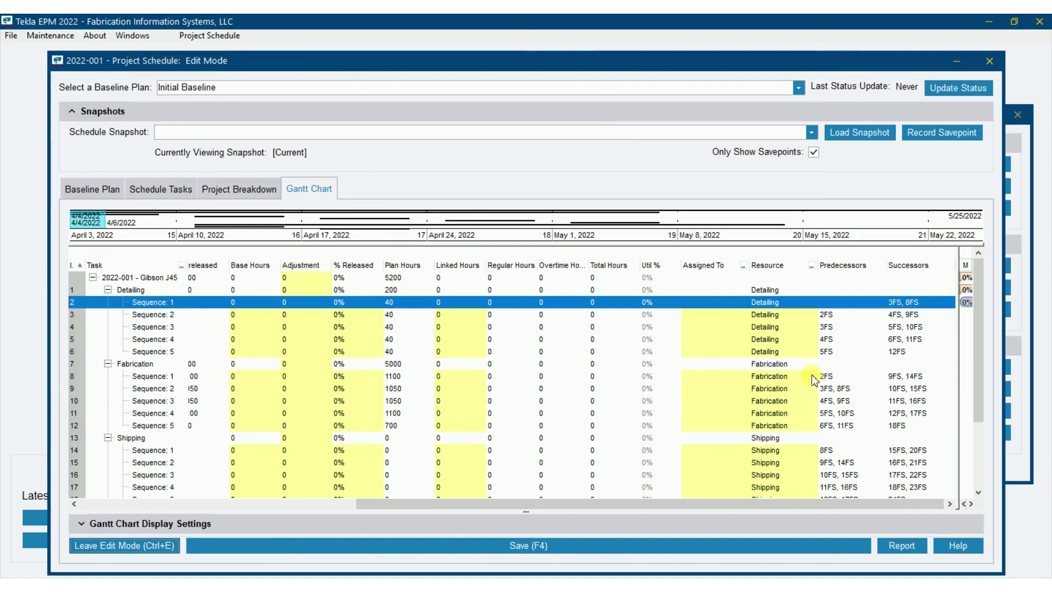
pyautogui.click(813, 378)
pyautogui.click(812, 377)
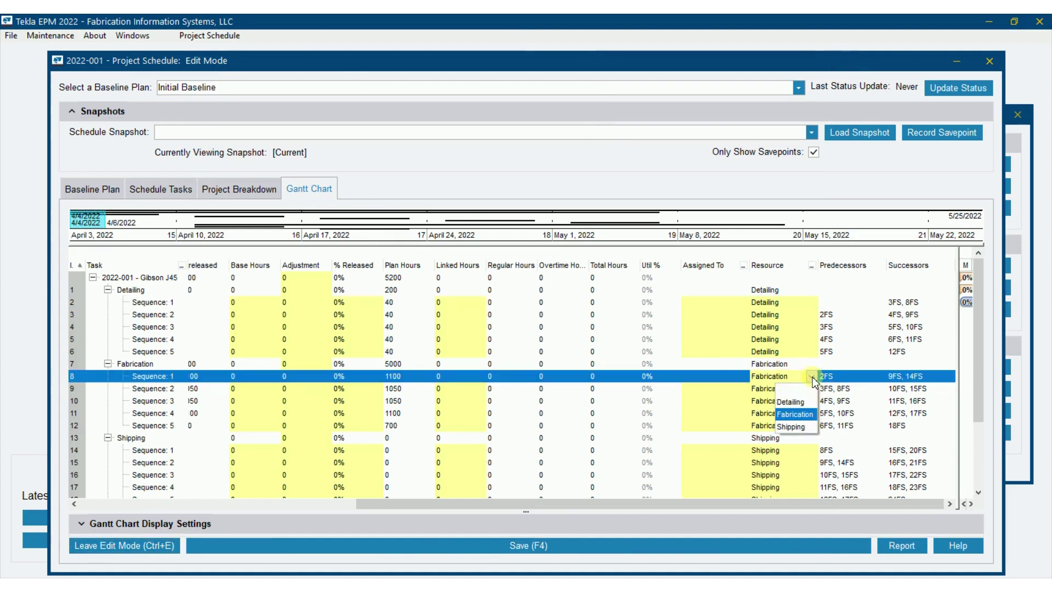
pyautogui.click(795, 414)
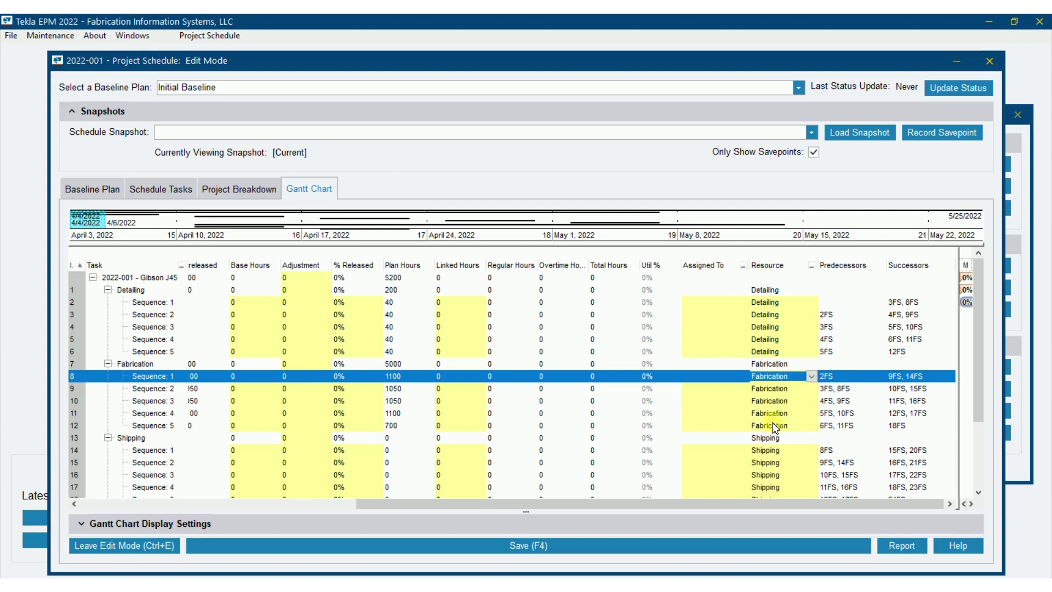
pyautogui.click(256, 375)
pyautogui.click(810, 376)
pyautogui.click(810, 376)
pyautogui.click(811, 389)
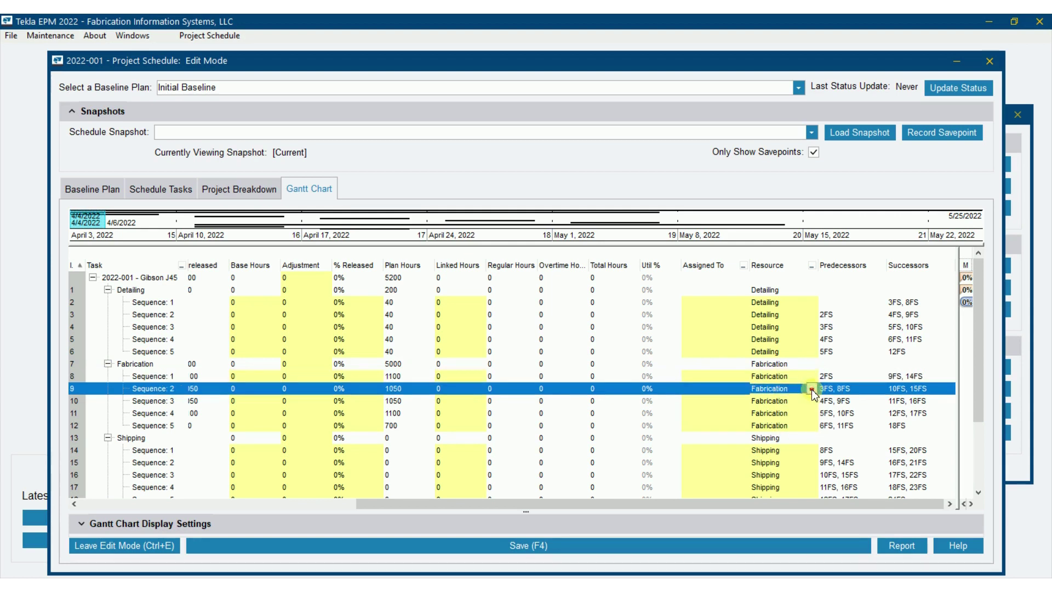
pyautogui.click(810, 389)
pyautogui.click(811, 390)
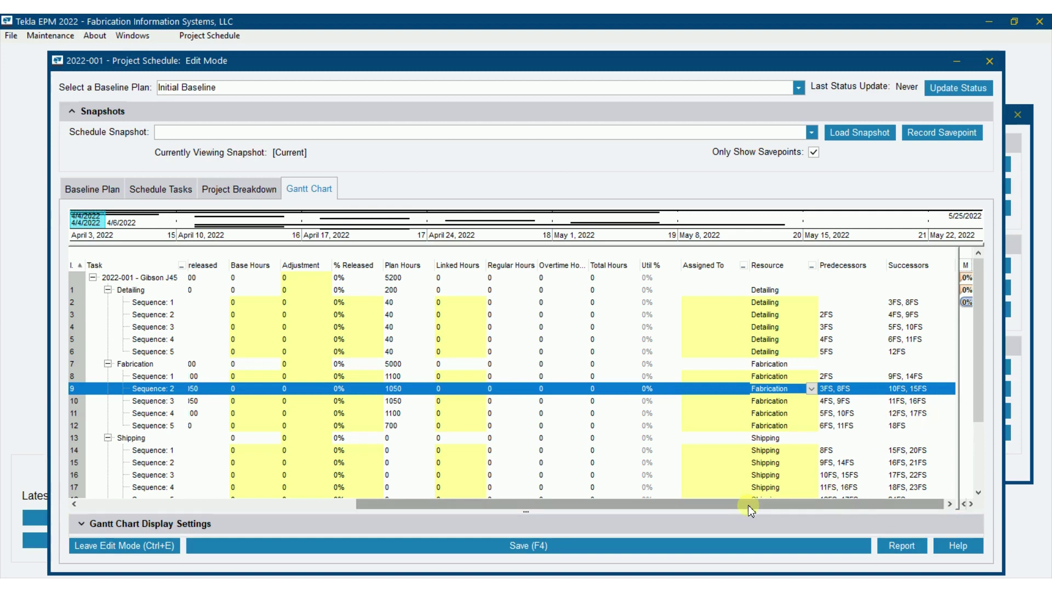
pyautogui.moveTo(748, 505); pyautogui.dragTo(705, 505)
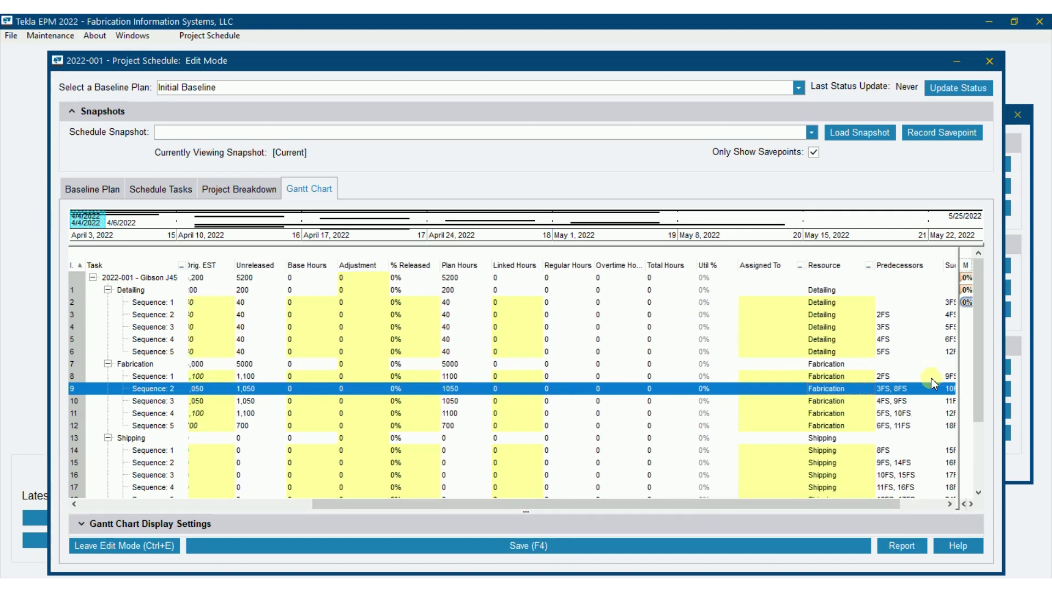